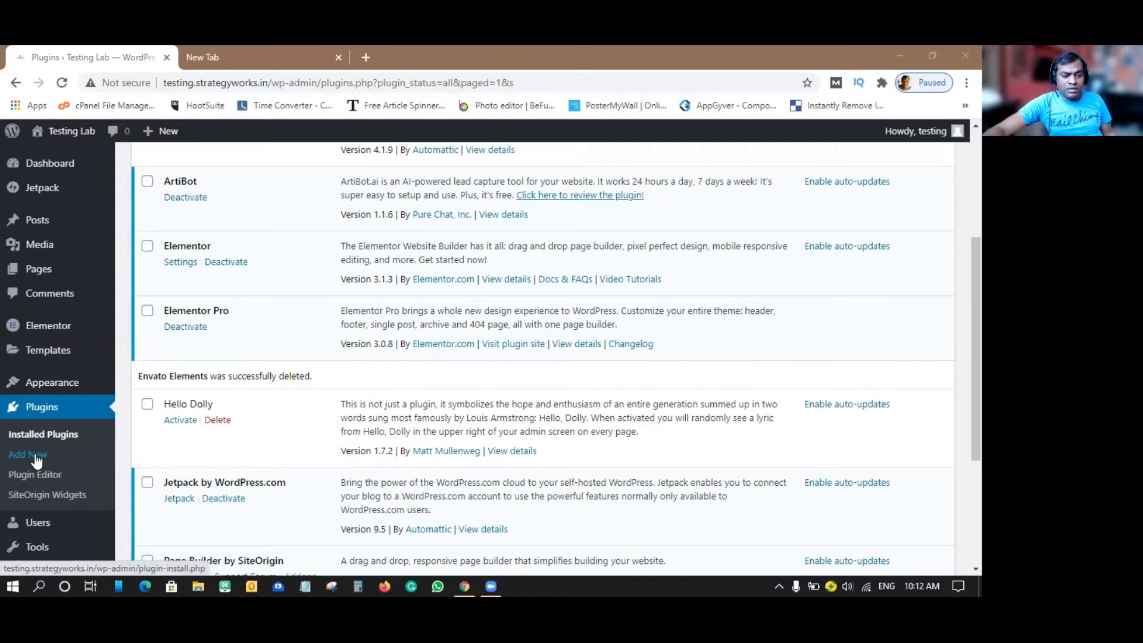
- Find the Envato Elements – Photos & Elementor Templates plugin by searching for envato, and install and activate it
{"action": "left_click", "coordinate": [36, 457]}
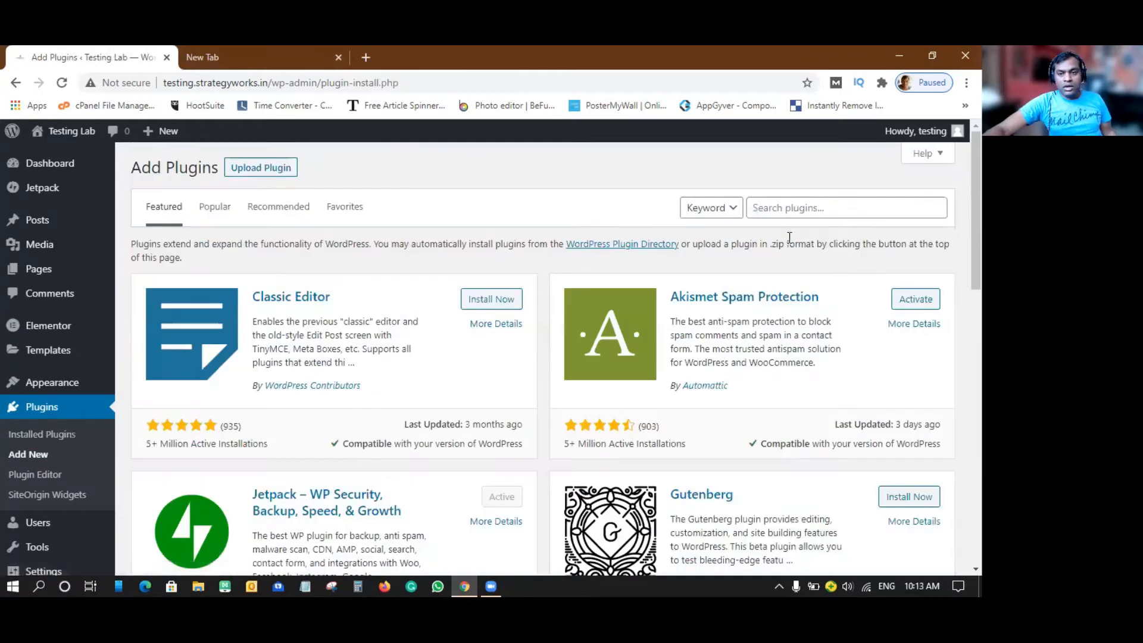
{"action": "left_click", "coordinate": [775, 213]}
{"action": "type", "text": "e"}
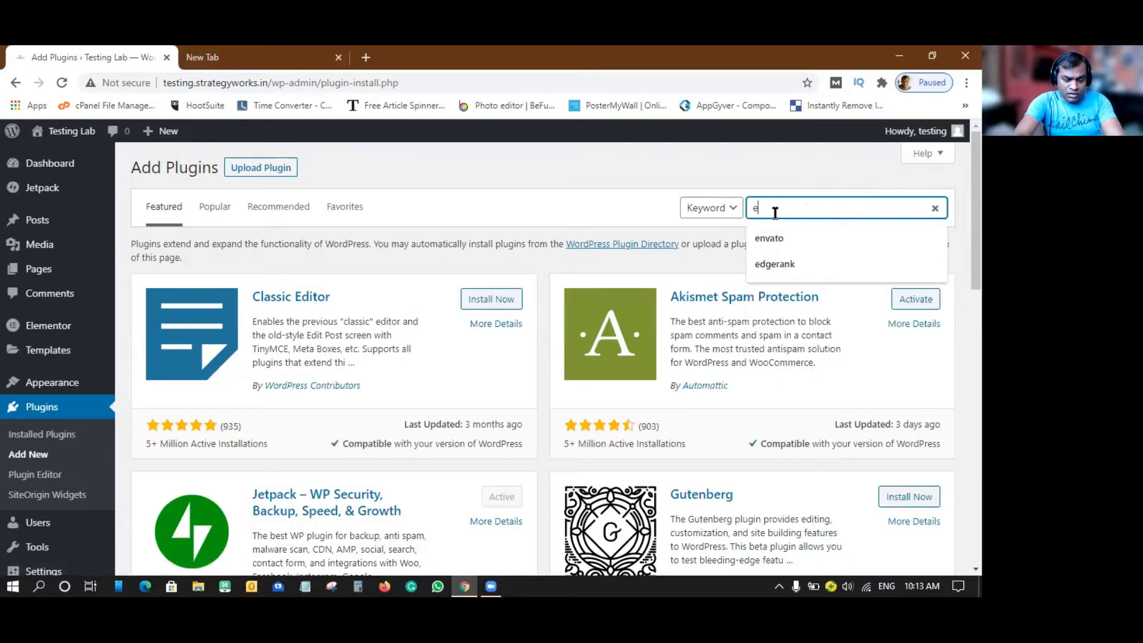
{"action": "type", "text": "nvato"}
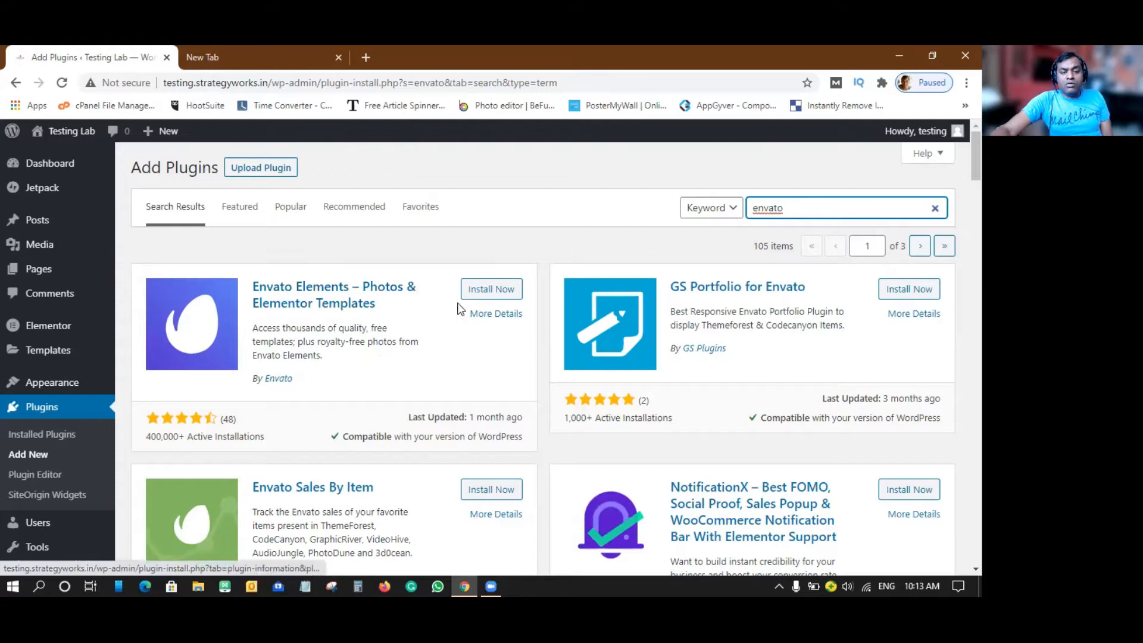
{"action": "left_click", "coordinate": [473, 294]}
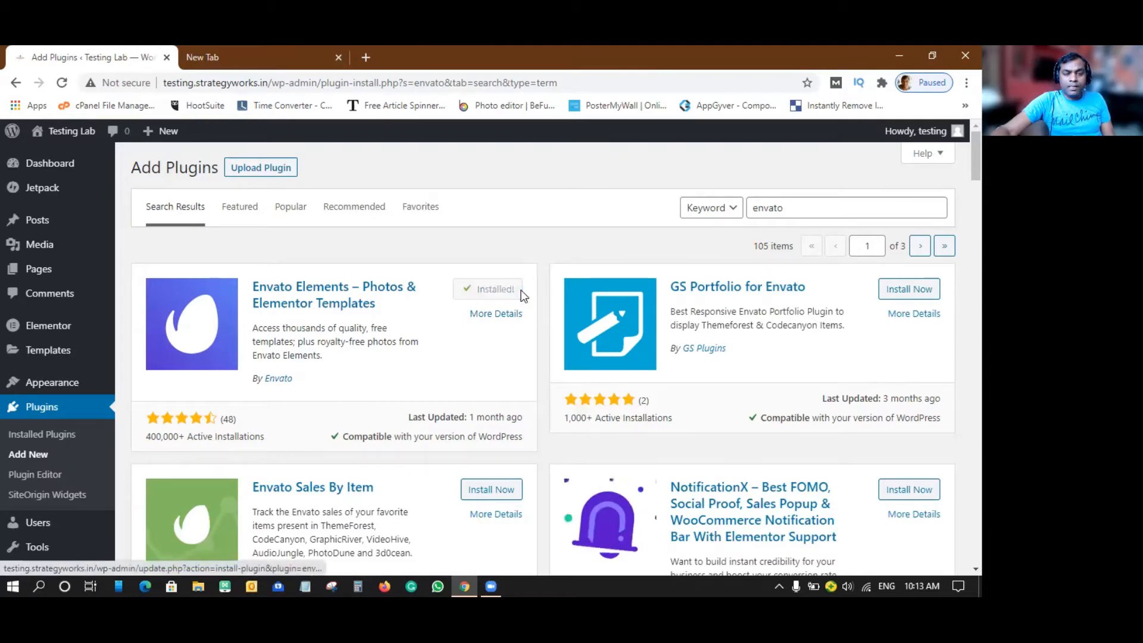
{"action": "left_click", "coordinate": [500, 290]}
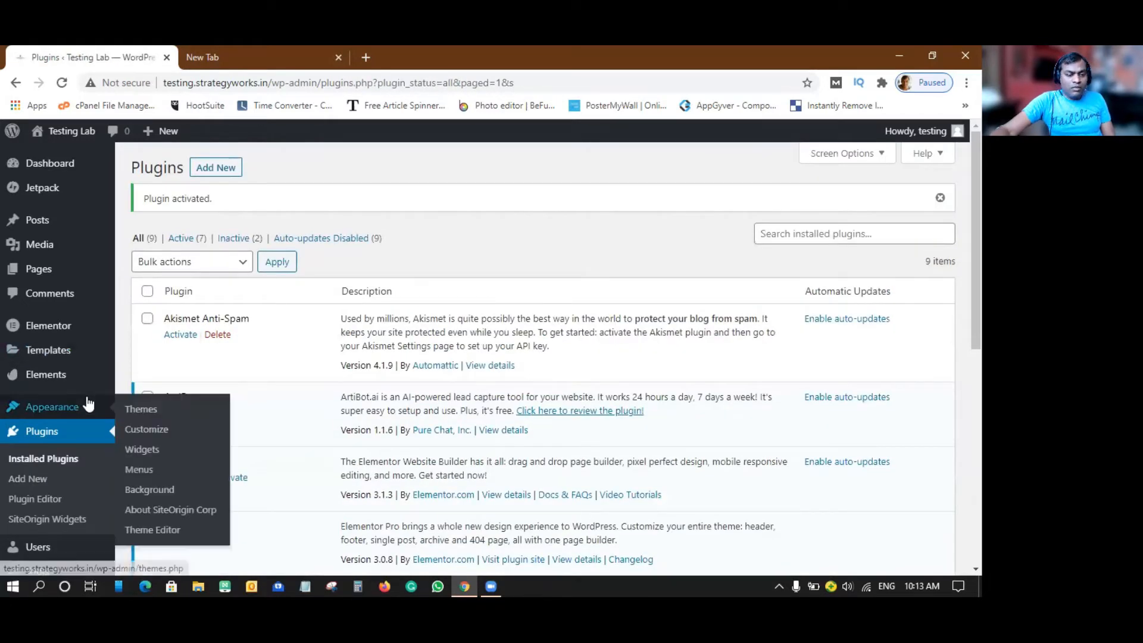
- Browse the free template kits offered by the Envato Elements plugin
{"action": "mouse_move", "coordinate": [44, 377]}
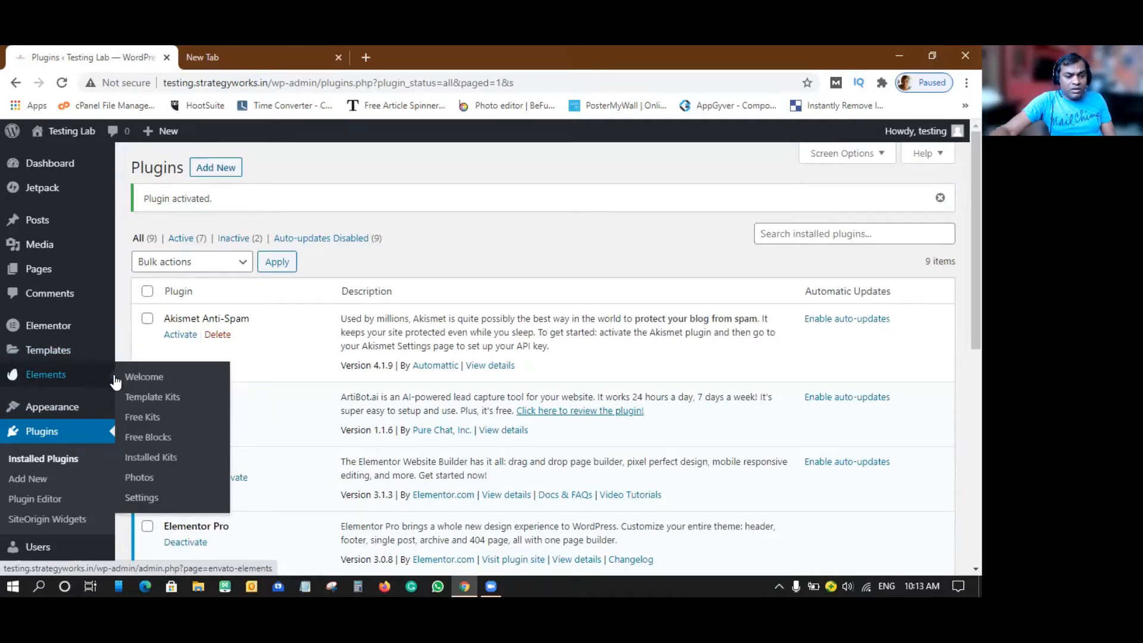
{"action": "left_click", "coordinate": [141, 417]}
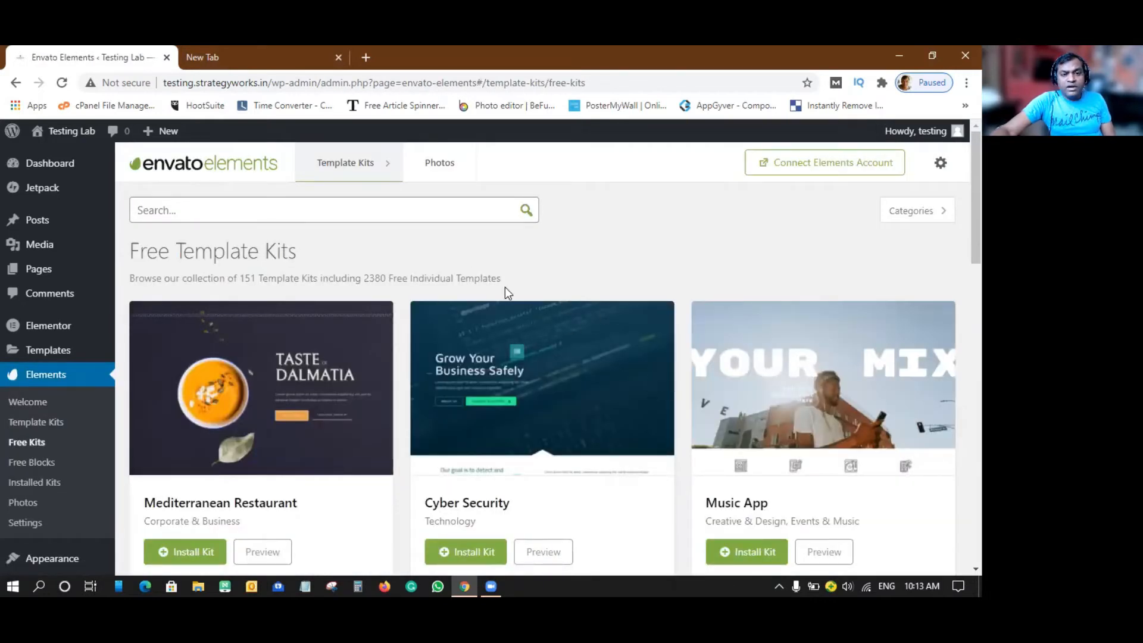
{"action": "scroll", "coordinate": [505, 286], "scroll_direction": "down", "scroll_amount": 12}
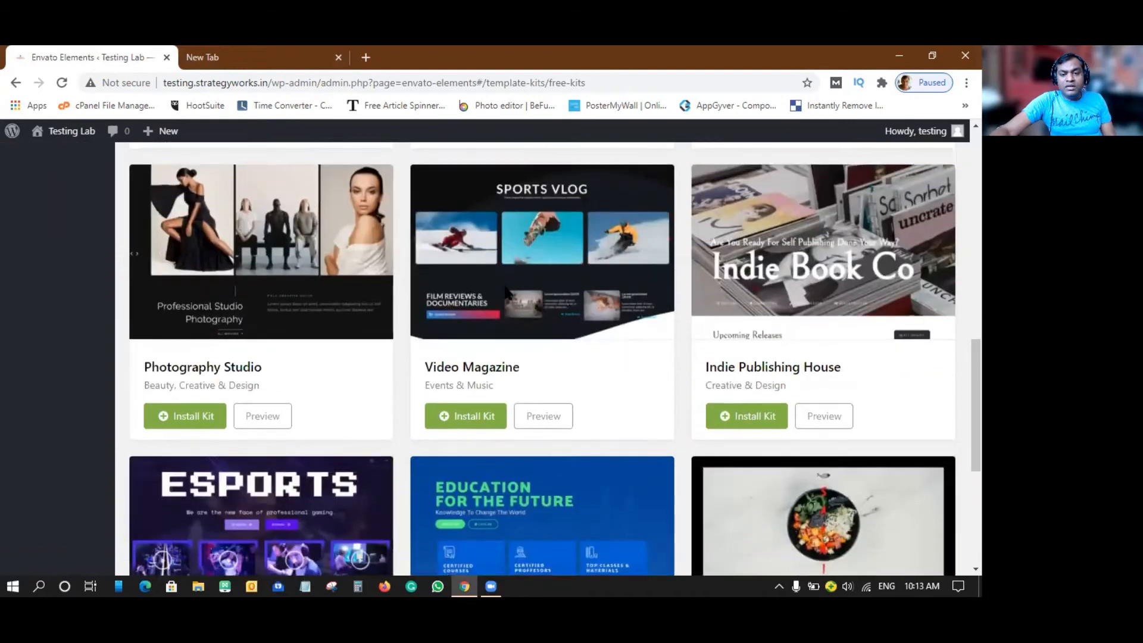
{"action": "scroll", "coordinate": [504, 286], "scroll_direction": "down", "scroll_amount": 5}
{"action": "scroll", "coordinate": [505, 284], "scroll_direction": "up", "scroll_amount": 10}
{"action": "scroll", "coordinate": [534, 327], "scroll_direction": "up", "scroll_amount": 6}
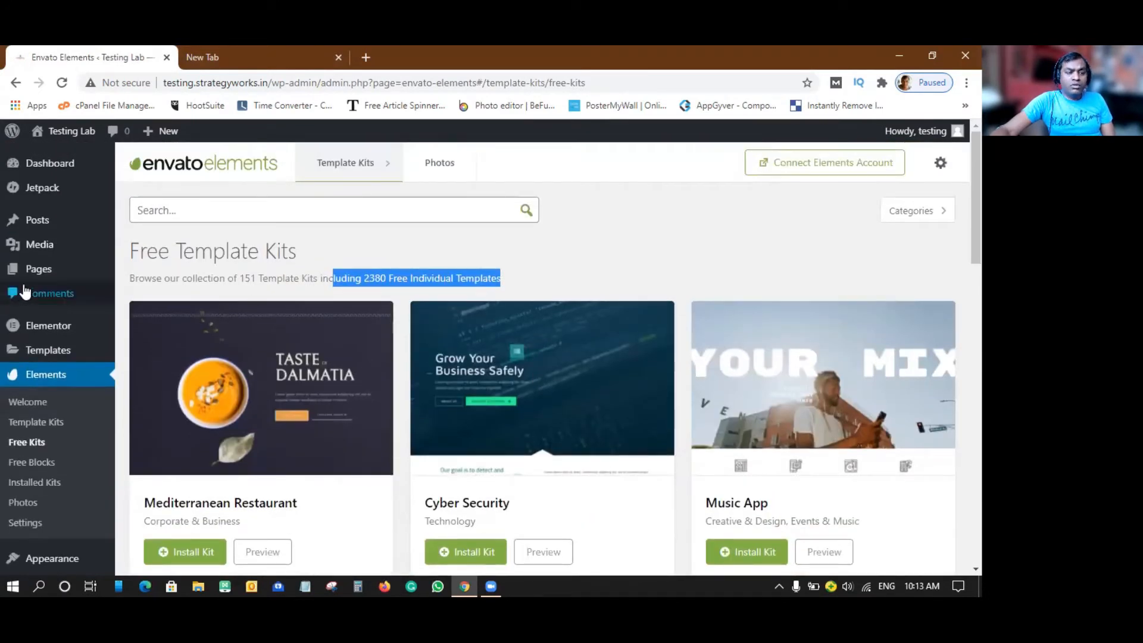
- Create a new WordPress page titled "Home"
{"action": "mouse_move", "coordinate": [44, 272]}
{"action": "left_click", "coordinate": [137, 276]}
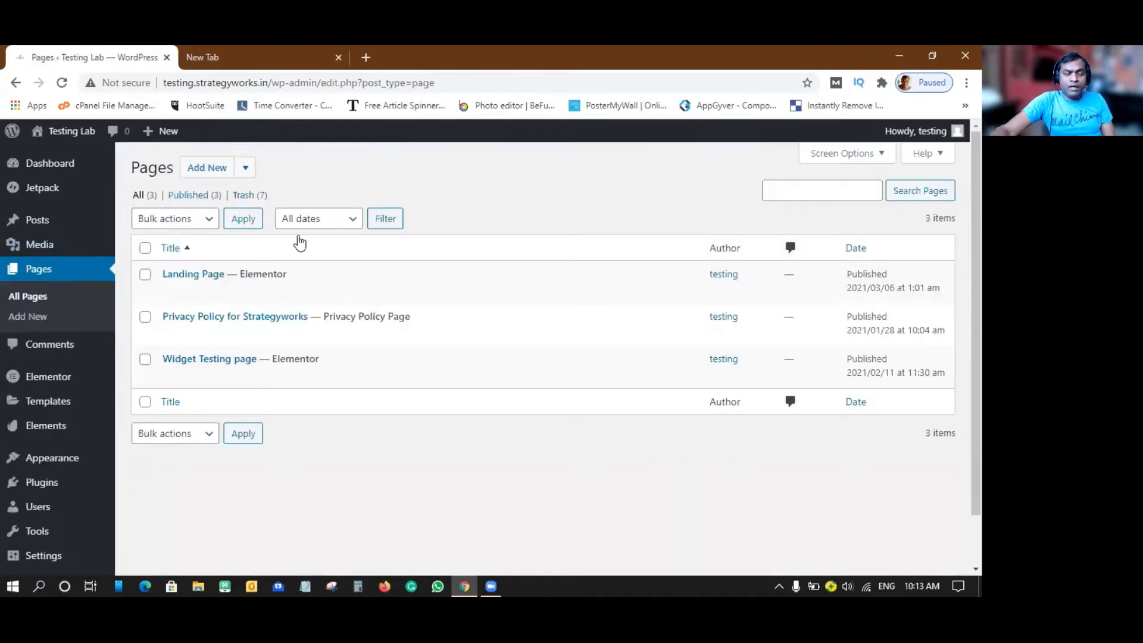
{"action": "left_click", "coordinate": [217, 174]}
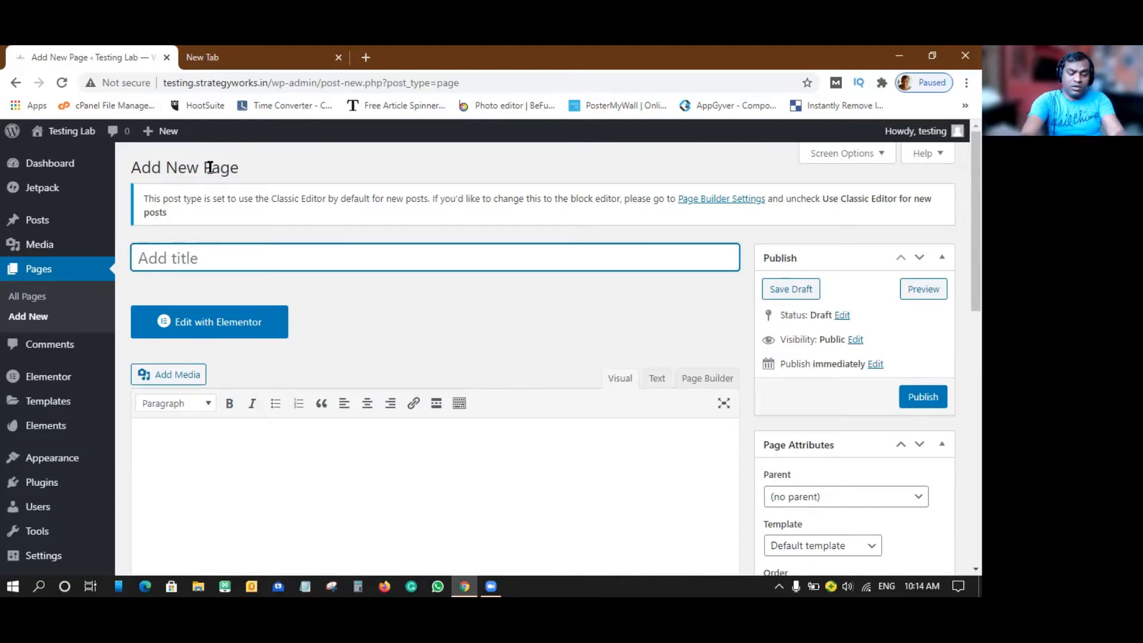
{"action": "type", "text": "Home"}
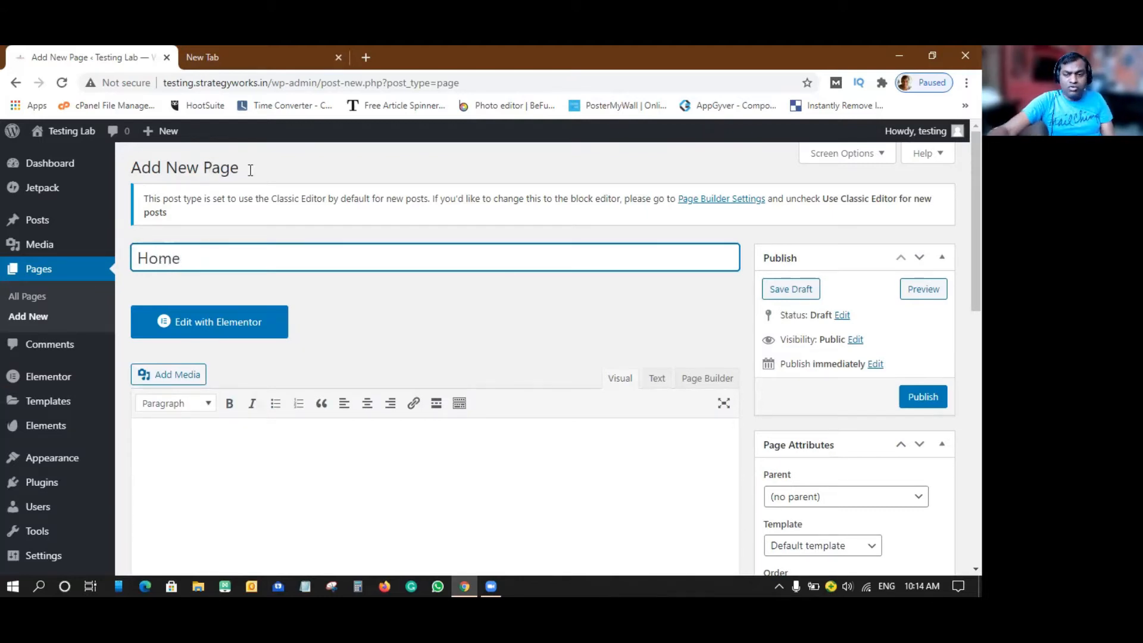
- Set the Home page's template to Elementor Full Width and open the page in the Elementor editor
{"action": "scroll", "coordinate": [798, 403], "scroll_direction": "down", "scroll_amount": 2}
{"action": "left_click", "coordinate": [798, 402]}
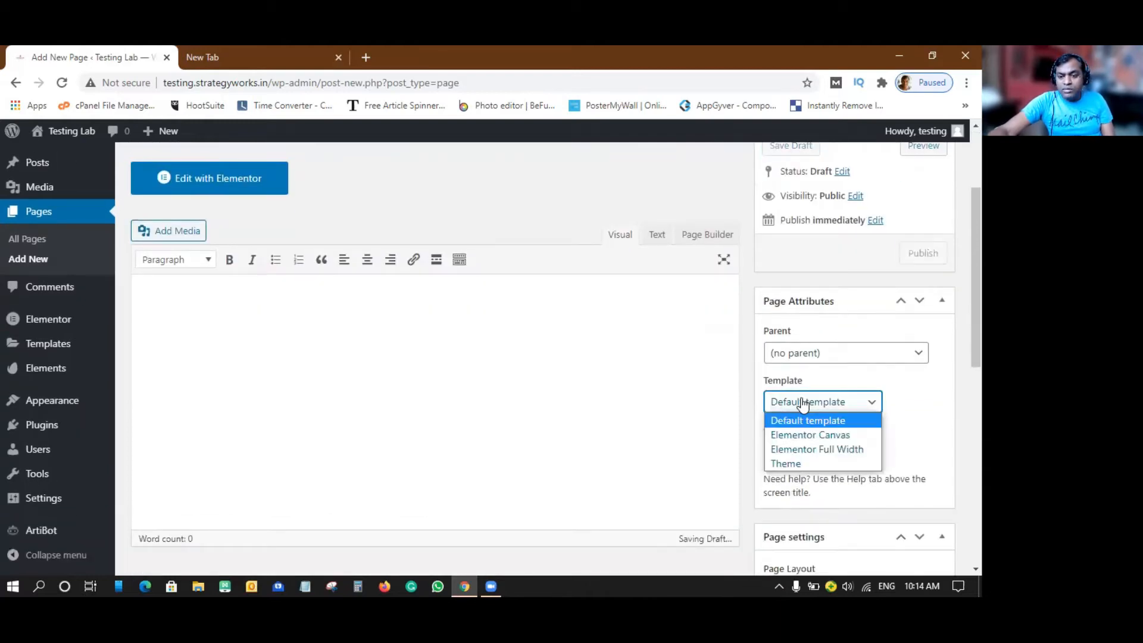
{"action": "left_click", "coordinate": [799, 449]}
{"action": "scroll", "coordinate": [743, 334], "scroll_direction": "up", "scroll_amount": 3}
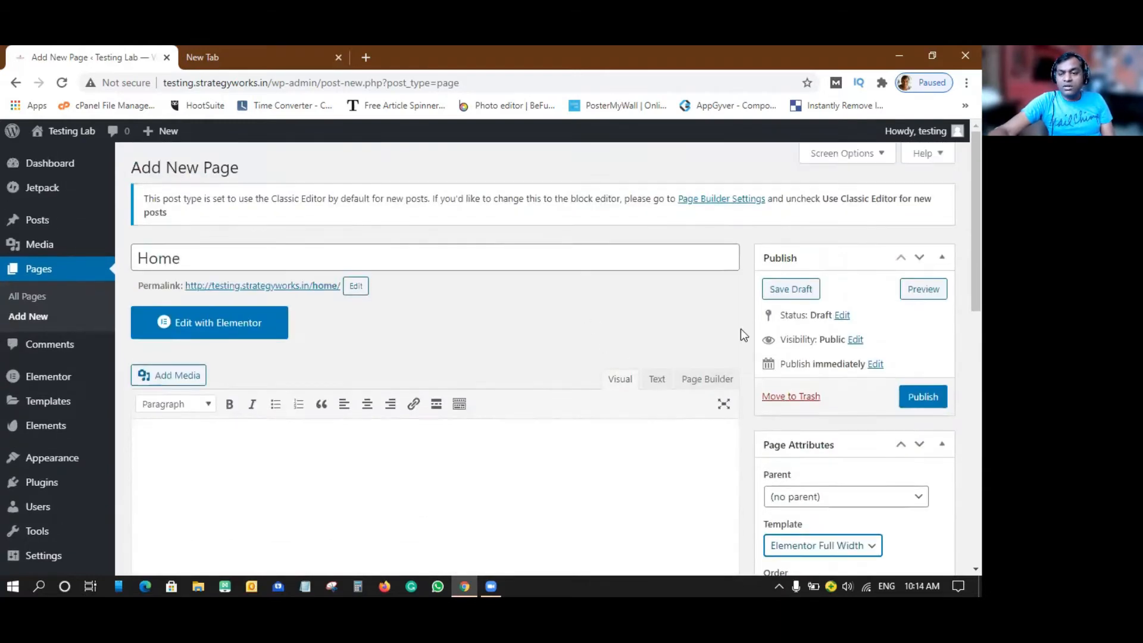
{"action": "left_click", "coordinate": [228, 326]}
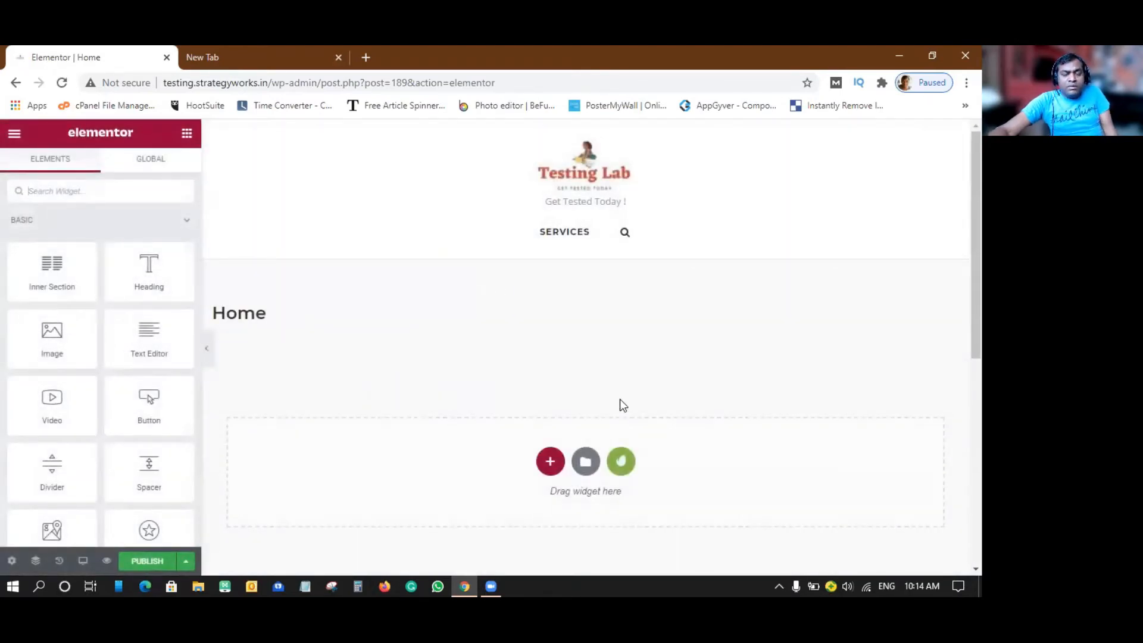
- Preview the Beauty Salon – About page template in the Elementor library, and close the library
{"action": "scroll", "coordinate": [619, 391], "scroll_direction": "down", "scroll_amount": 3}
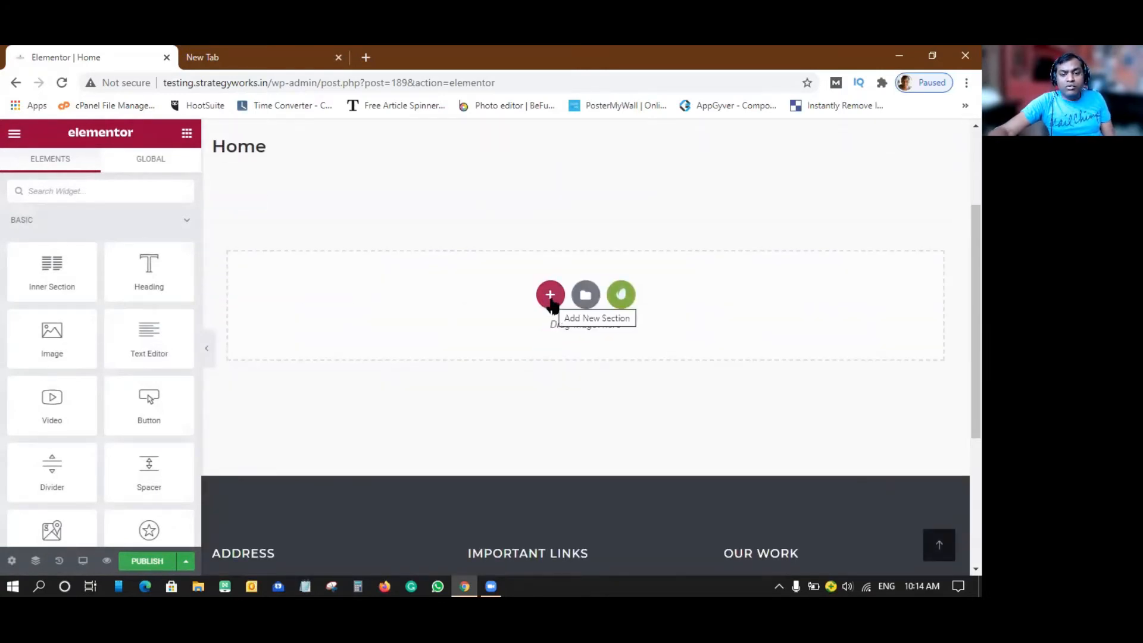
{"action": "left_click", "coordinate": [585, 296]}
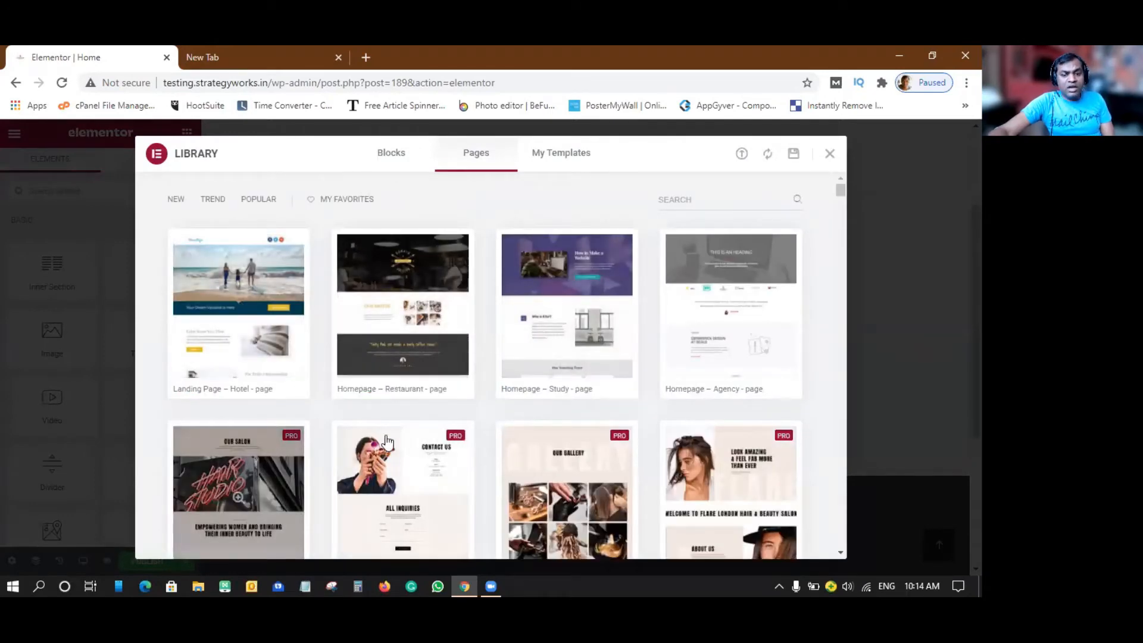
{"action": "scroll", "coordinate": [629, 380], "scroll_direction": "down", "scroll_amount": 3}
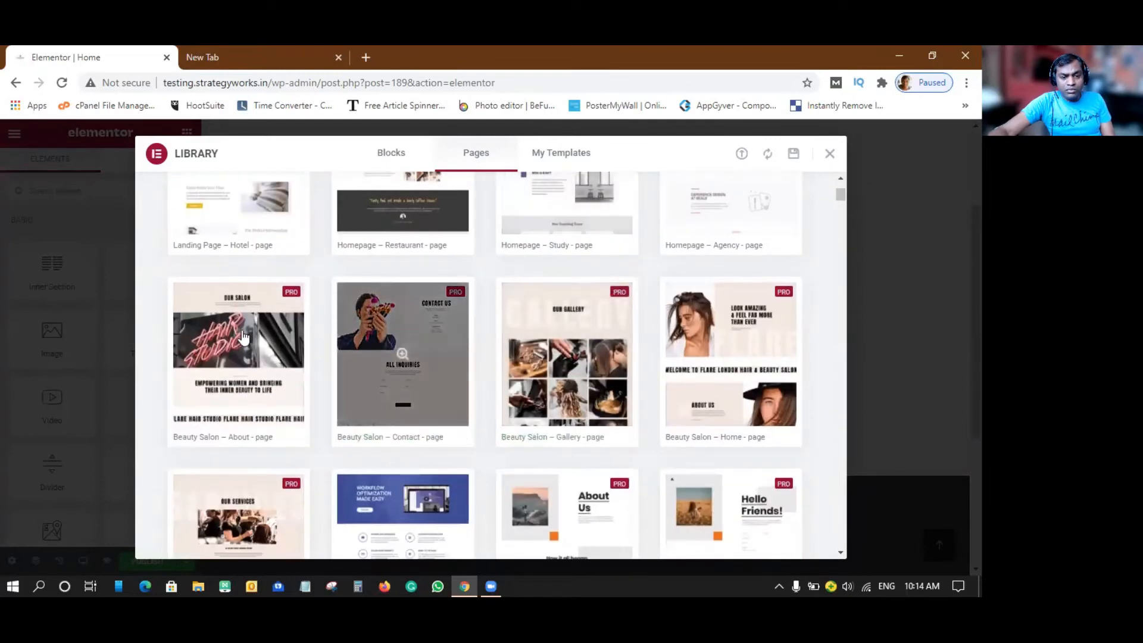
{"action": "left_click", "coordinate": [262, 337]}
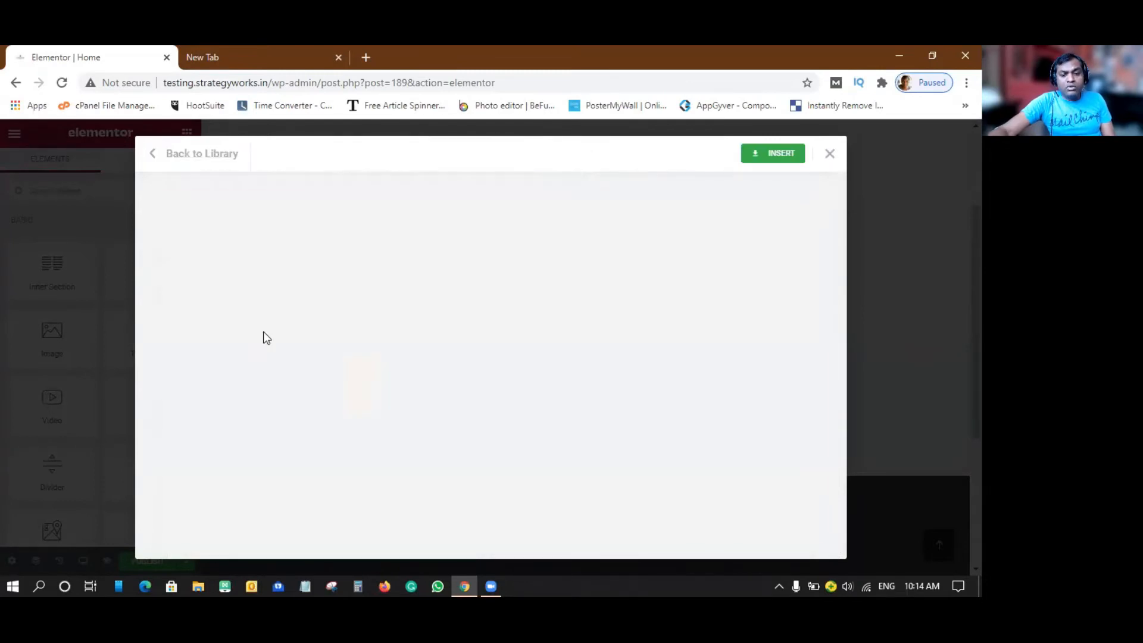
{"action": "left_click", "coordinate": [768, 162]}
{"action": "left_click", "coordinate": [556, 395]}
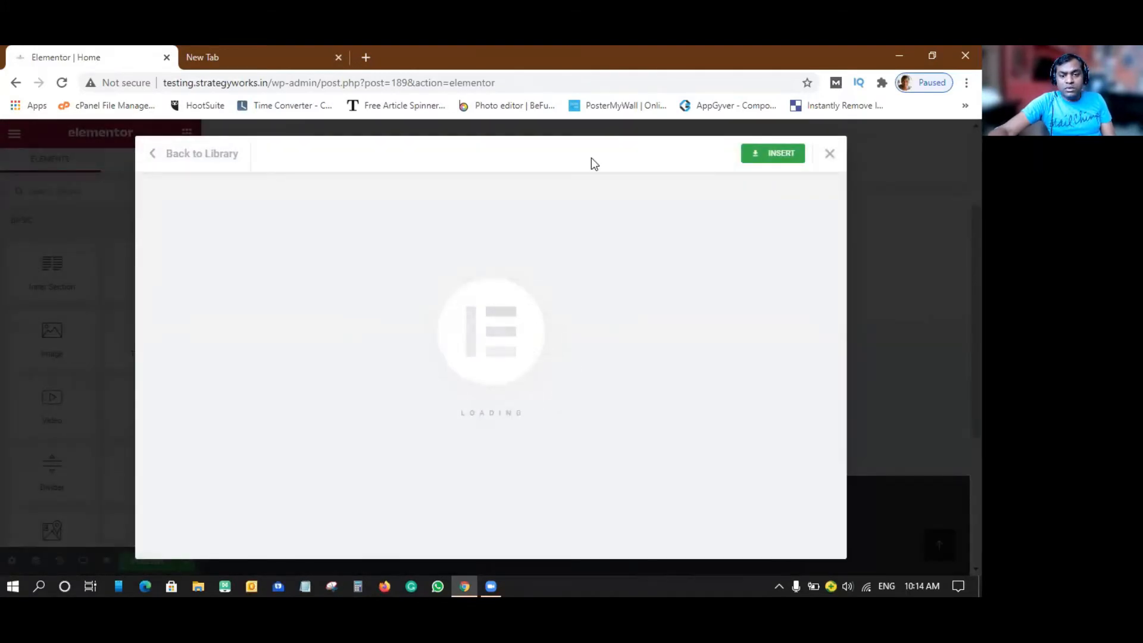
{"action": "left_click", "coordinate": [153, 161]}
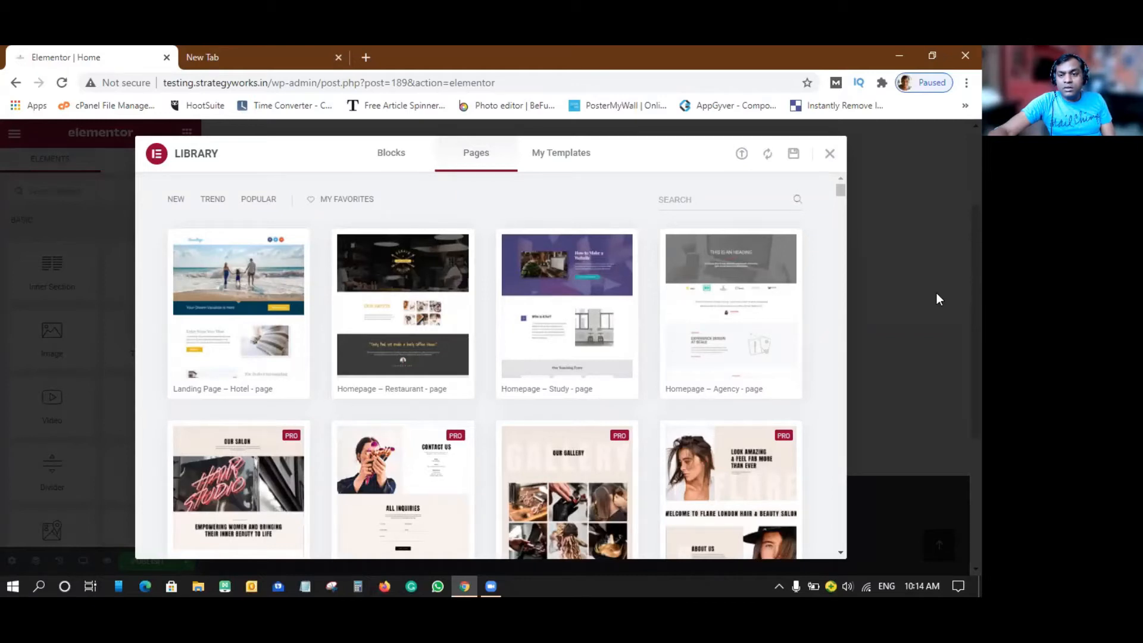
{"action": "left_click", "coordinate": [829, 153]}
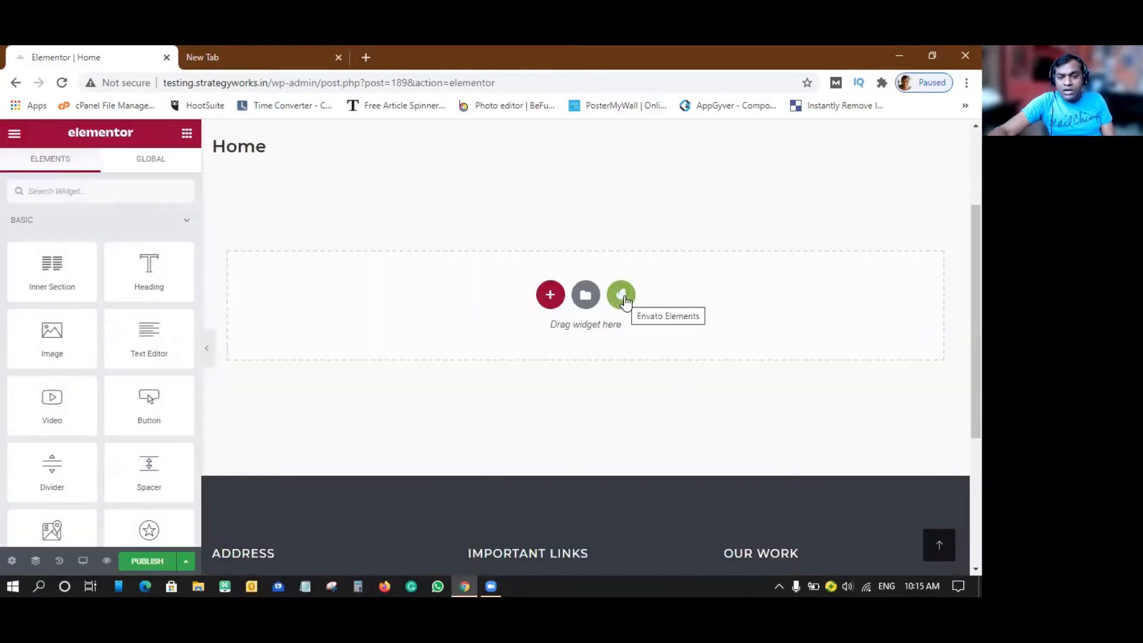
- Open the Envato Elements library from the Home page and bring up its free template kits
{"action": "left_click", "coordinate": [622, 296]}
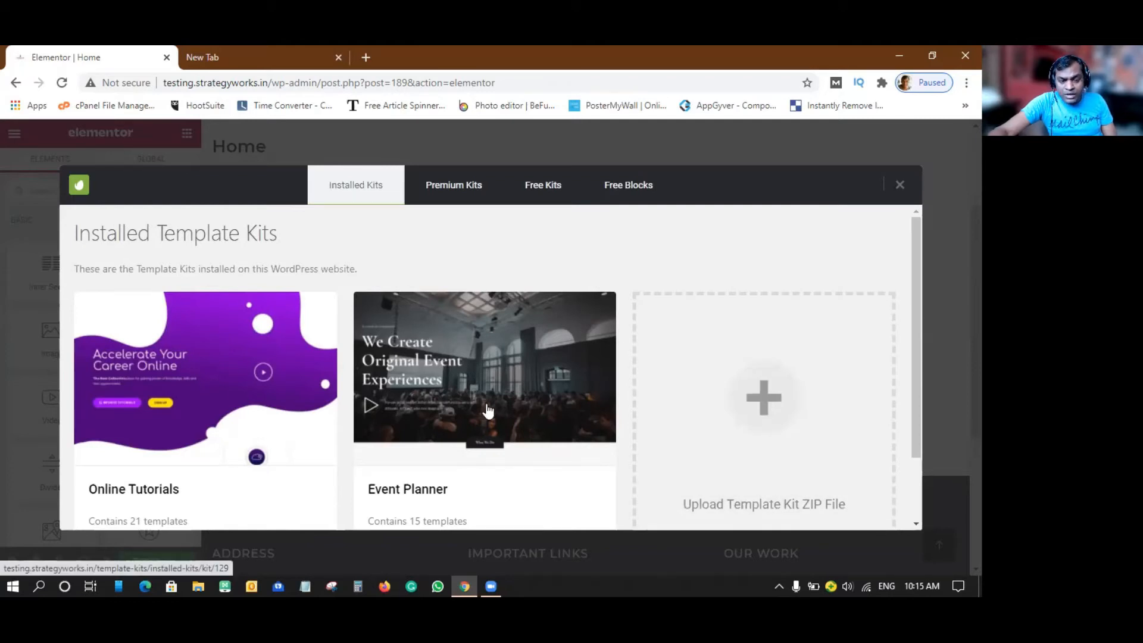
{"action": "left_click", "coordinate": [452, 199]}
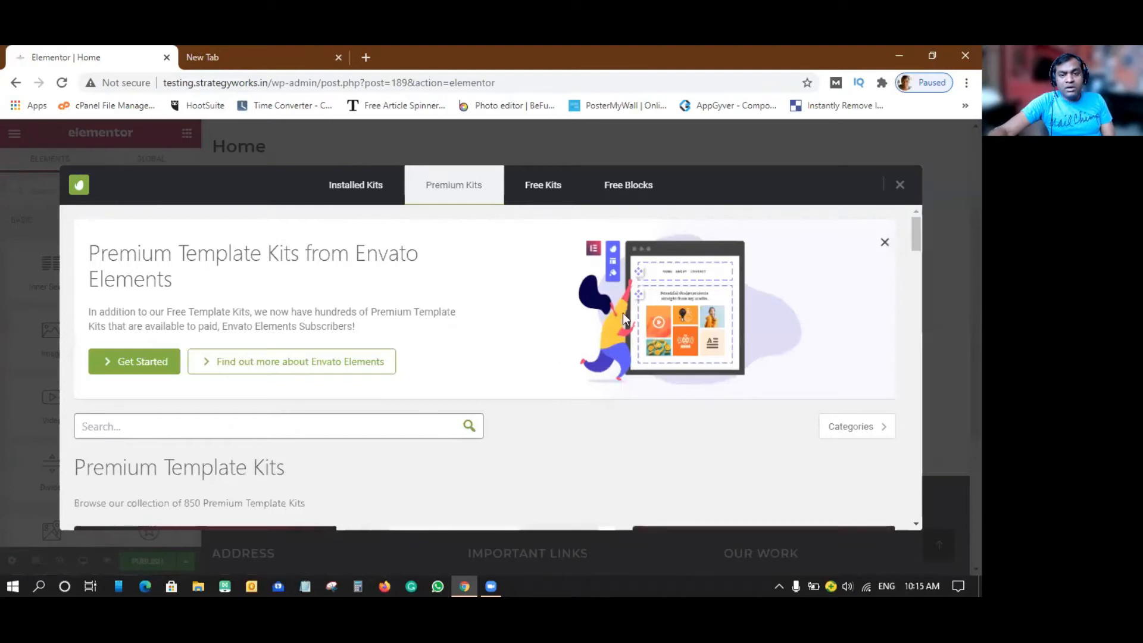
{"action": "left_click", "coordinate": [539, 199]}
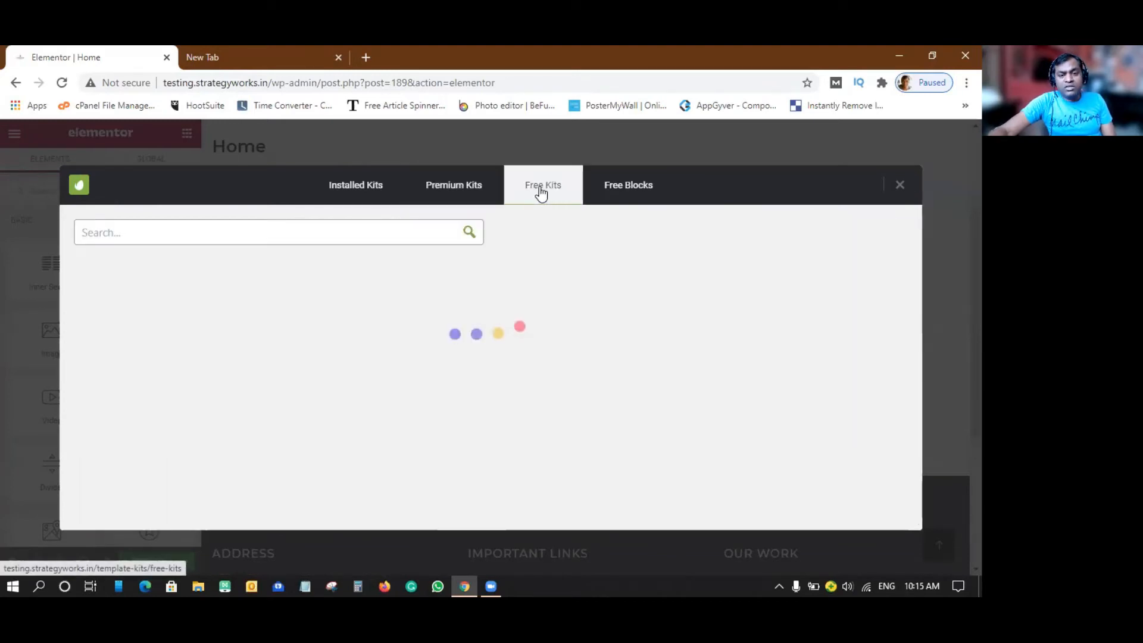
{"action": "scroll", "coordinate": [543, 406], "scroll_direction": "down", "scroll_amount": 15}
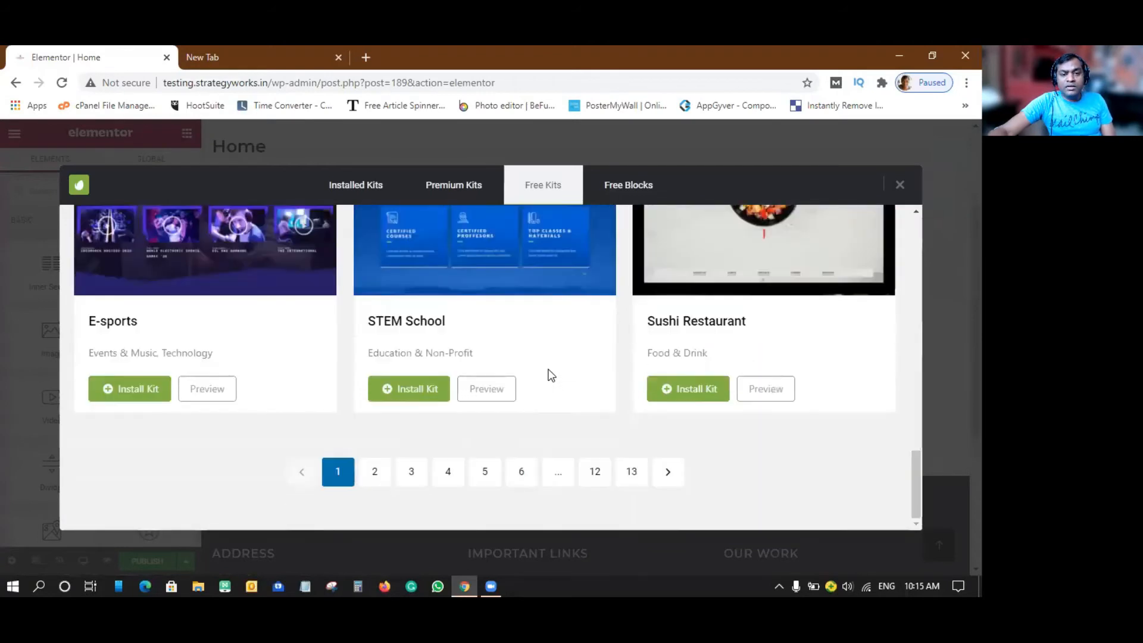
{"action": "scroll", "coordinate": [549, 375], "scroll_direction": "up", "scroll_amount": 15}
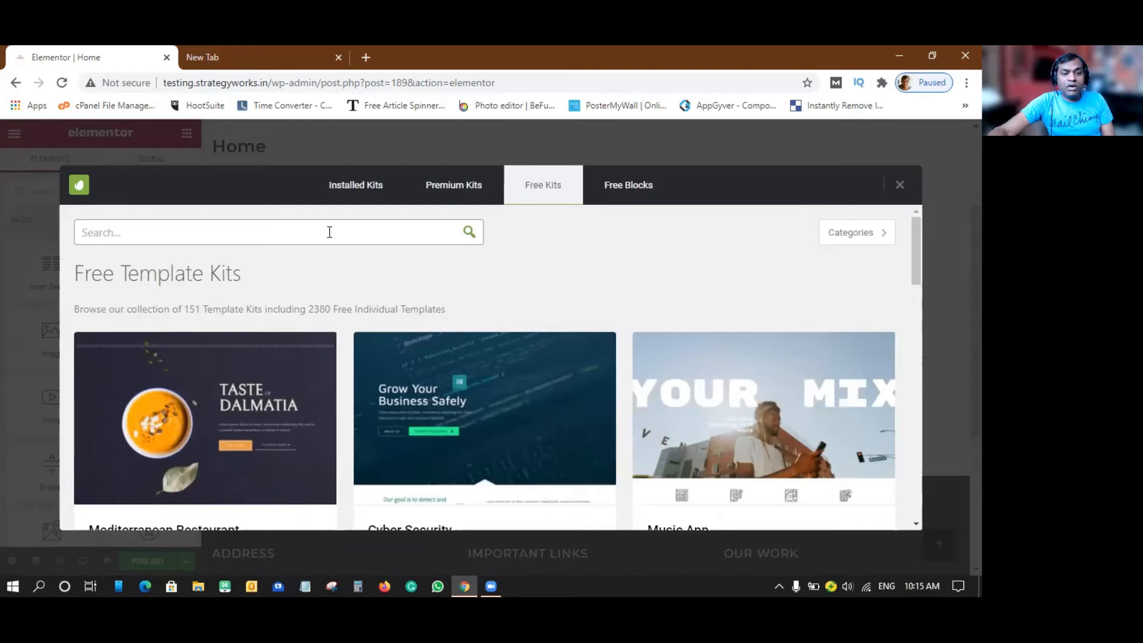
- Search the free template kits for fitness and look through the matching kits
{"action": "type", "text": "fitness"}
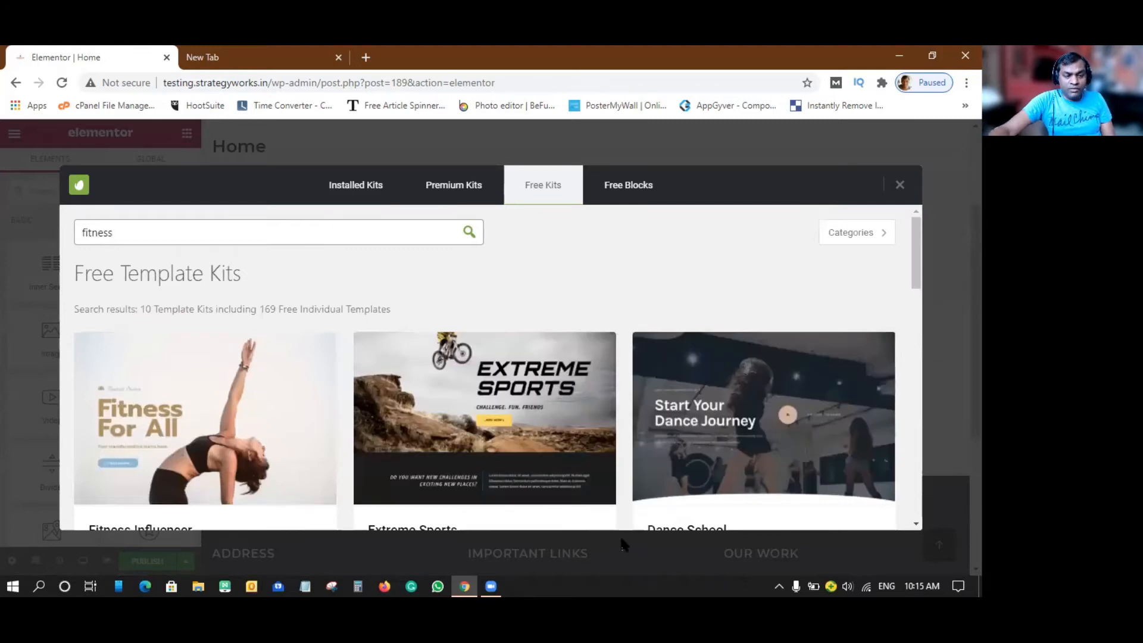
{"action": "scroll", "coordinate": [604, 419], "scroll_direction": "down", "scroll_amount": 2}
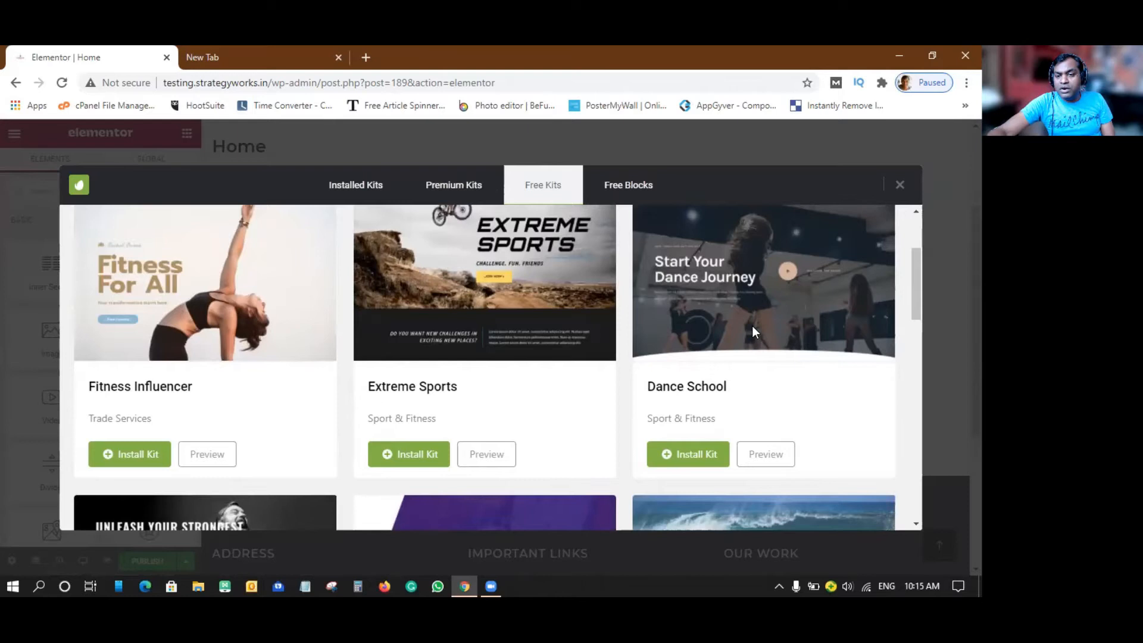
{"action": "scroll", "coordinate": [752, 326], "scroll_direction": "down", "scroll_amount": 3}
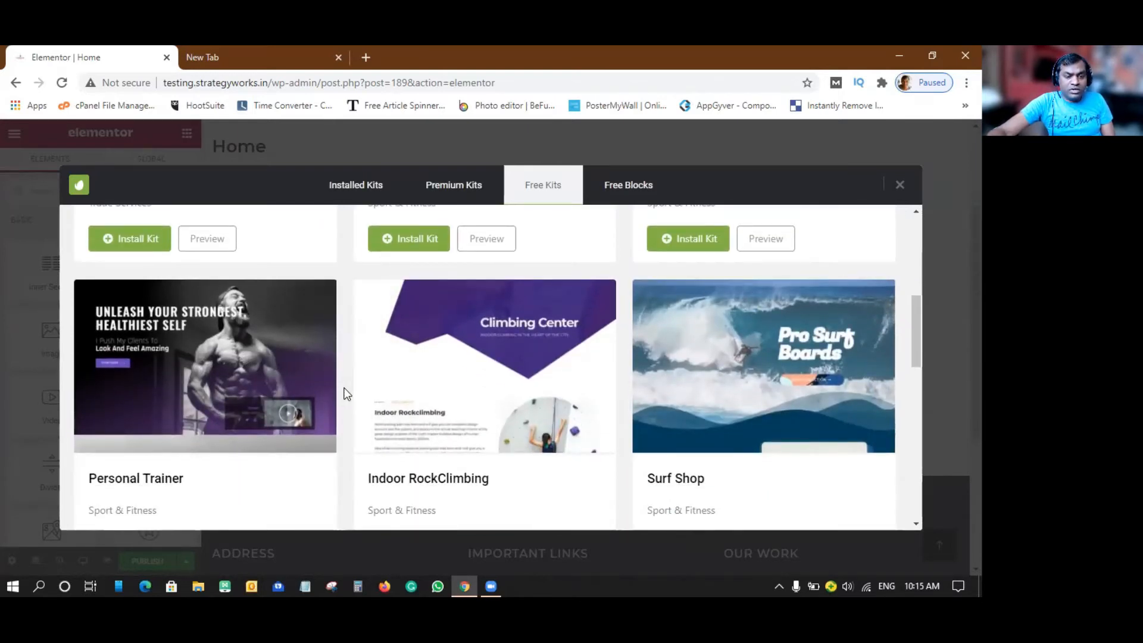
{"action": "scroll", "coordinate": [347, 394], "scroll_direction": "down", "scroll_amount": 4}
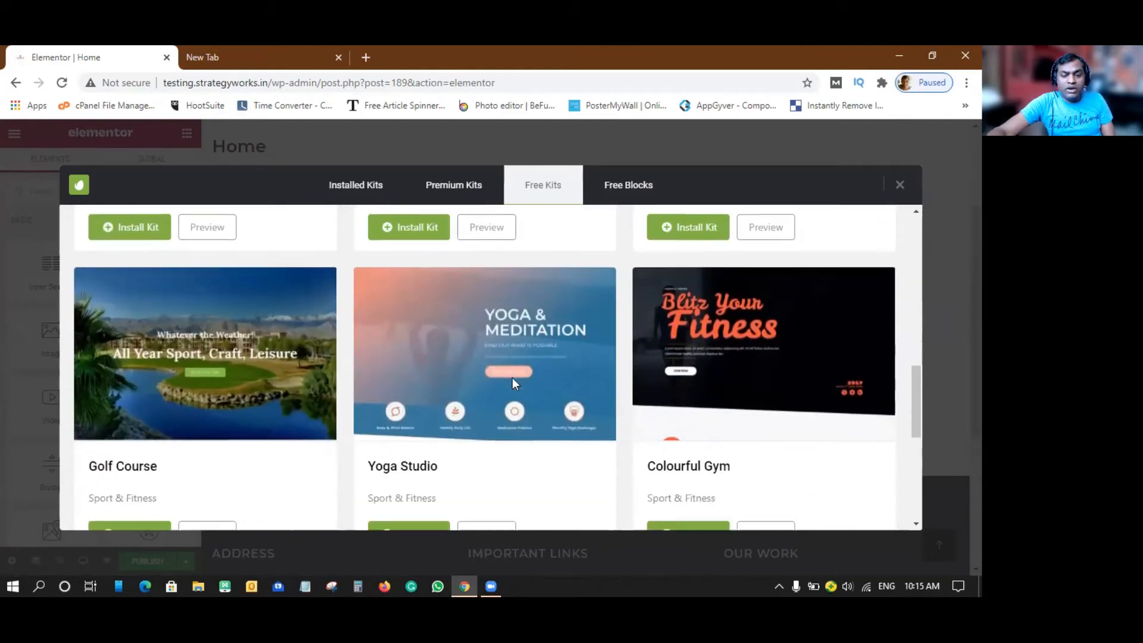
{"action": "scroll", "coordinate": [512, 378], "scroll_direction": "down", "scroll_amount": 5}
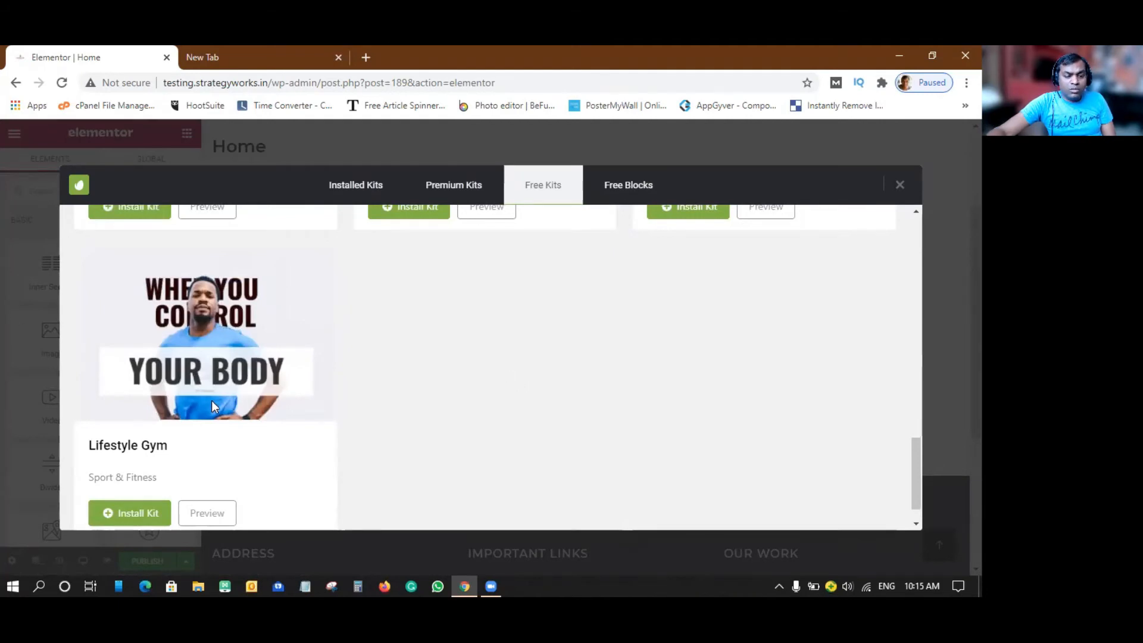
{"action": "scroll", "coordinate": [334, 379], "scroll_direction": "up", "scroll_amount": 10}
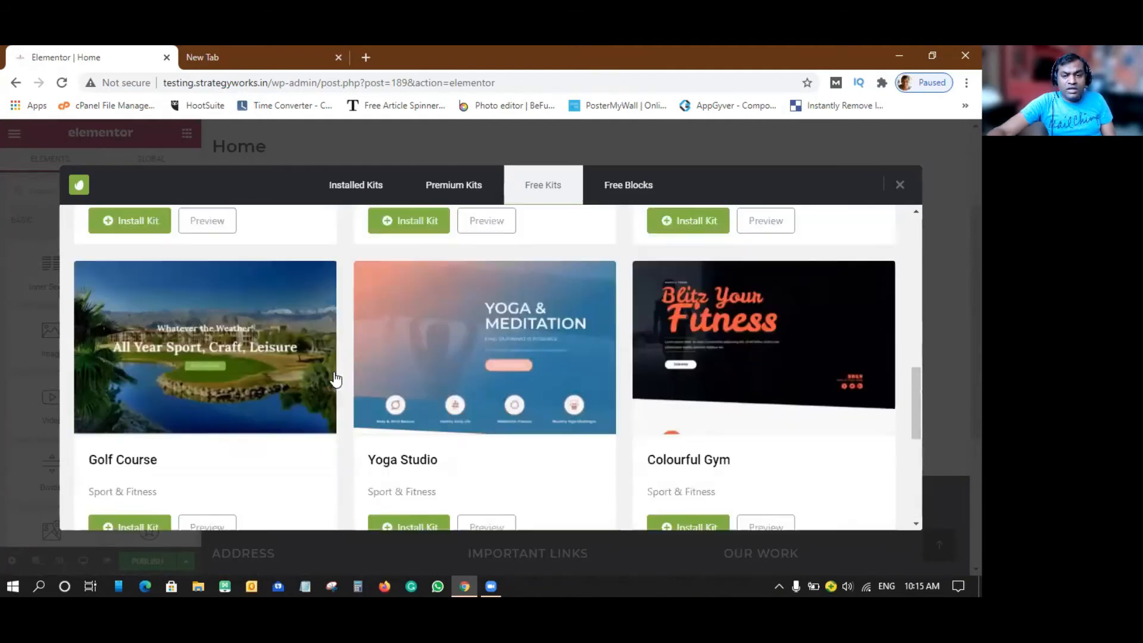
{"action": "scroll", "coordinate": [335, 377], "scroll_direction": "up", "scroll_amount": 6}
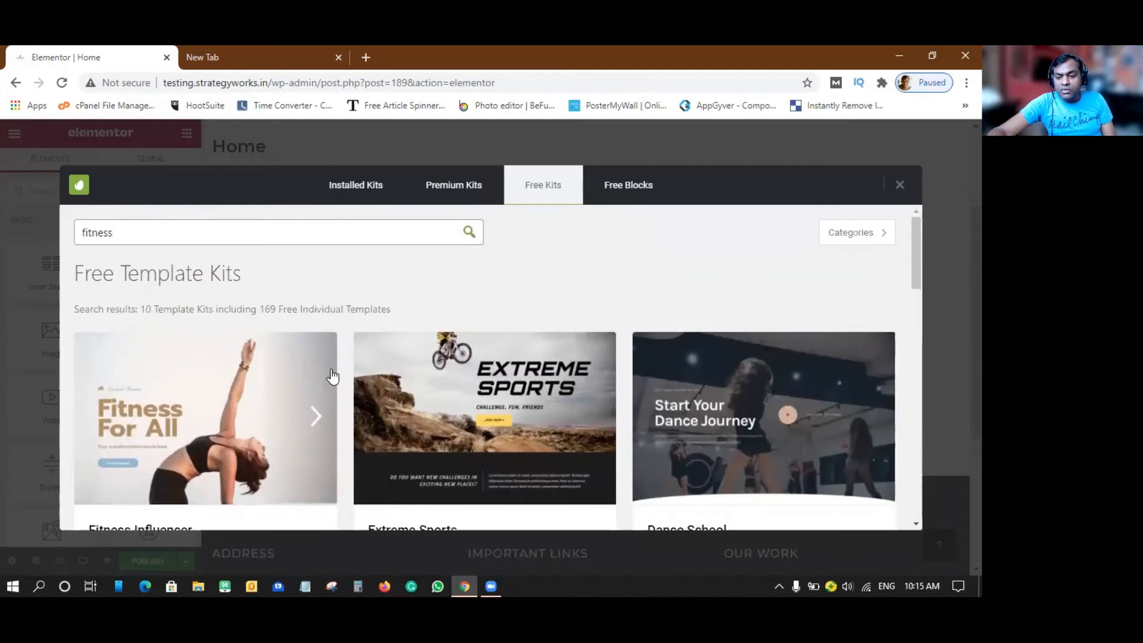
{"action": "scroll", "coordinate": [535, 309], "scroll_direction": "down", "scroll_amount": 3}
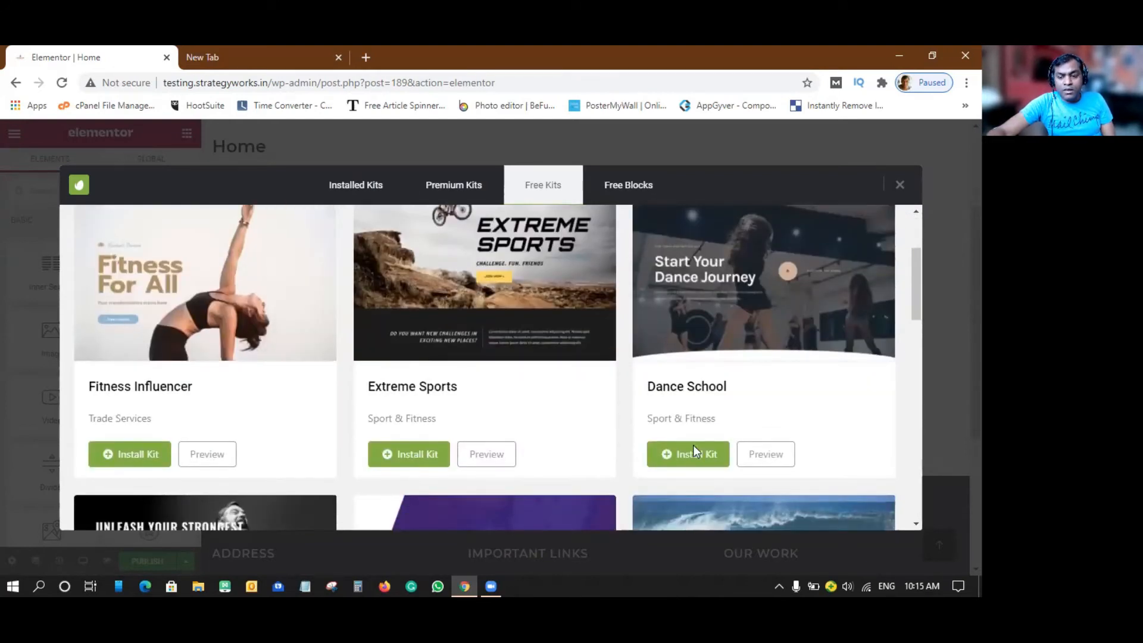
- Preview the Dance School kit and look through its page templates from Home 1 to Contact (Pro), and close the preview
{"action": "left_click", "coordinate": [753, 454]}
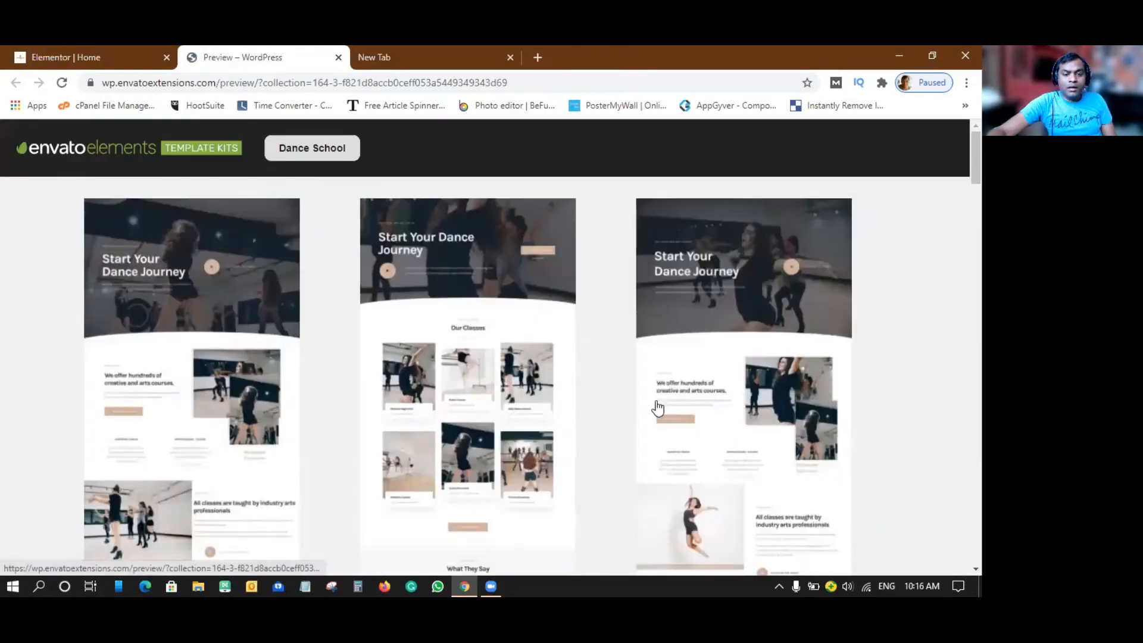
{"action": "scroll", "coordinate": [459, 363], "scroll_direction": "down", "scroll_amount": 3}
{"action": "scroll", "coordinate": [454, 357], "scroll_direction": "down", "scroll_amount": 8}
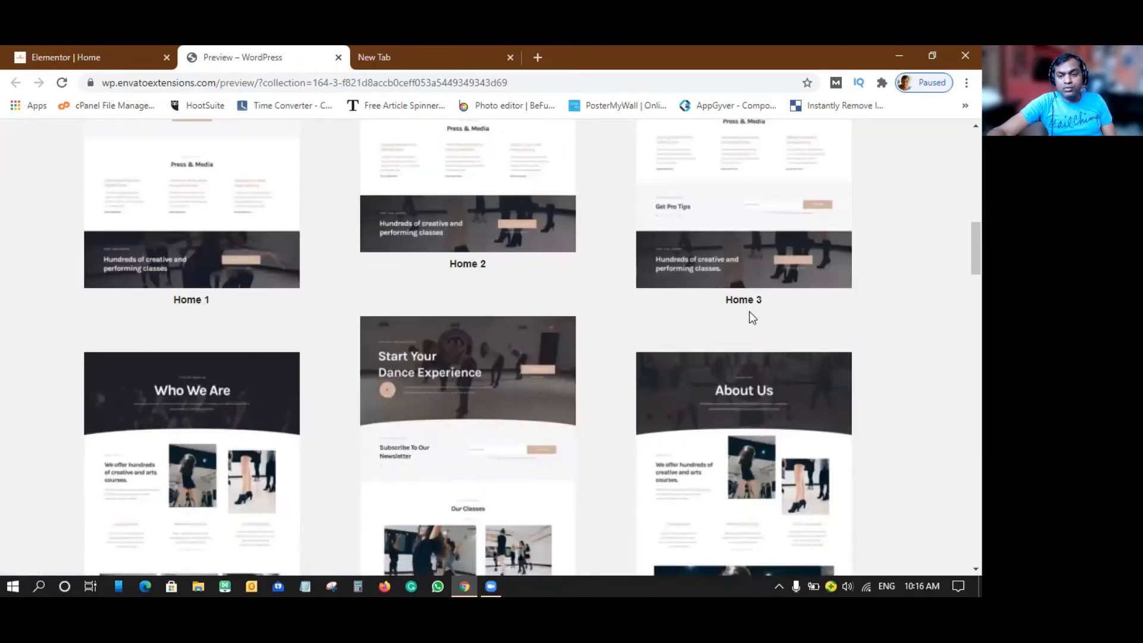
{"action": "scroll", "coordinate": [744, 322], "scroll_direction": "down", "scroll_amount": 5}
{"action": "scroll", "coordinate": [721, 331], "scroll_direction": "down", "scroll_amount": 6}
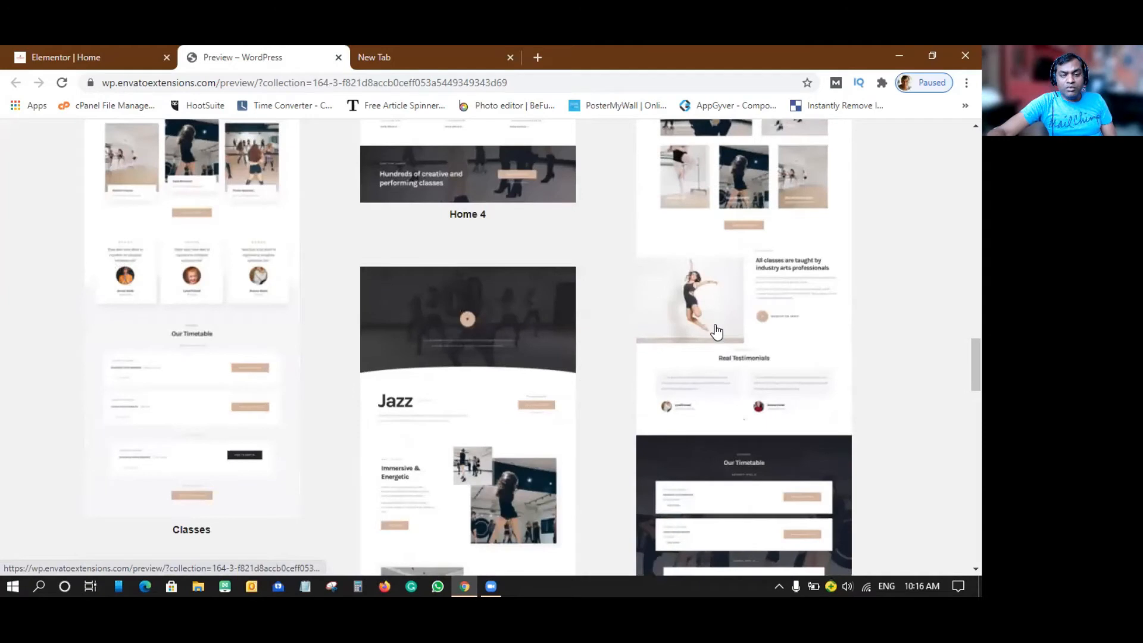
{"action": "scroll", "coordinate": [716, 331], "scroll_direction": "down", "scroll_amount": 12}
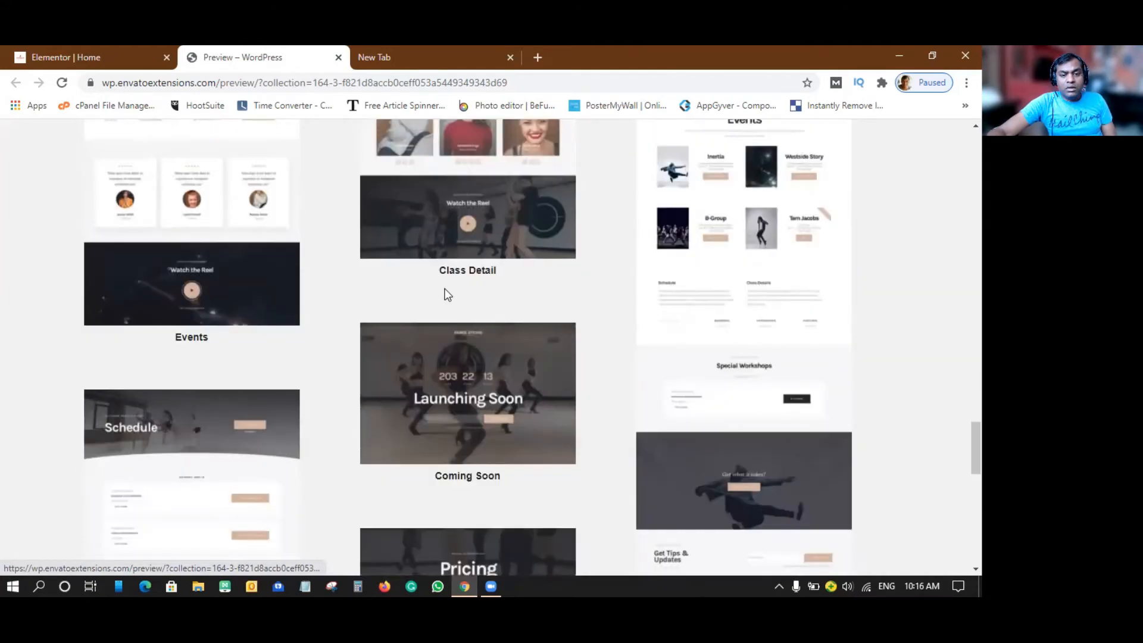
{"action": "scroll", "coordinate": [408, 369], "scroll_direction": "down", "scroll_amount": 5}
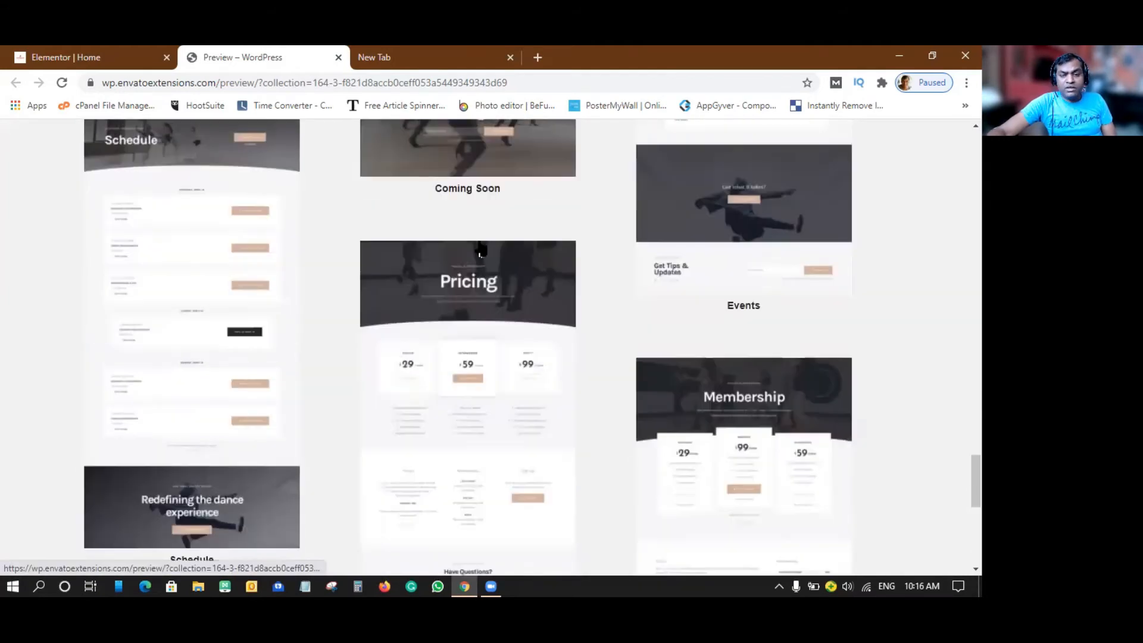
{"action": "scroll", "coordinate": [551, 310], "scroll_direction": "down", "scroll_amount": 3}
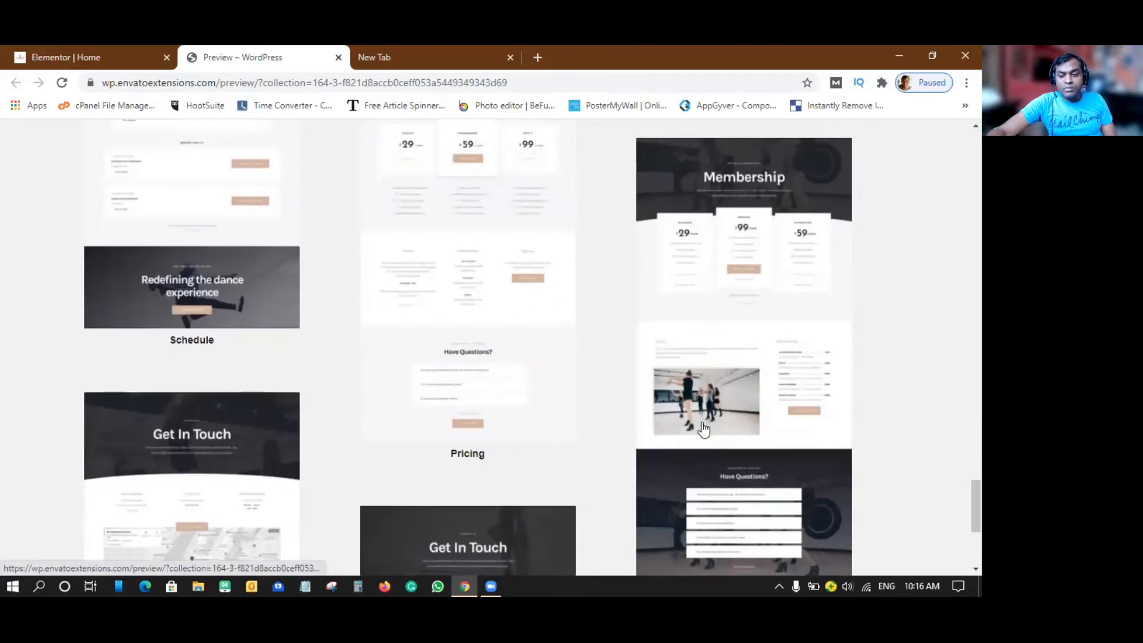
{"action": "scroll", "coordinate": [732, 433], "scroll_direction": "down", "scroll_amount": 5}
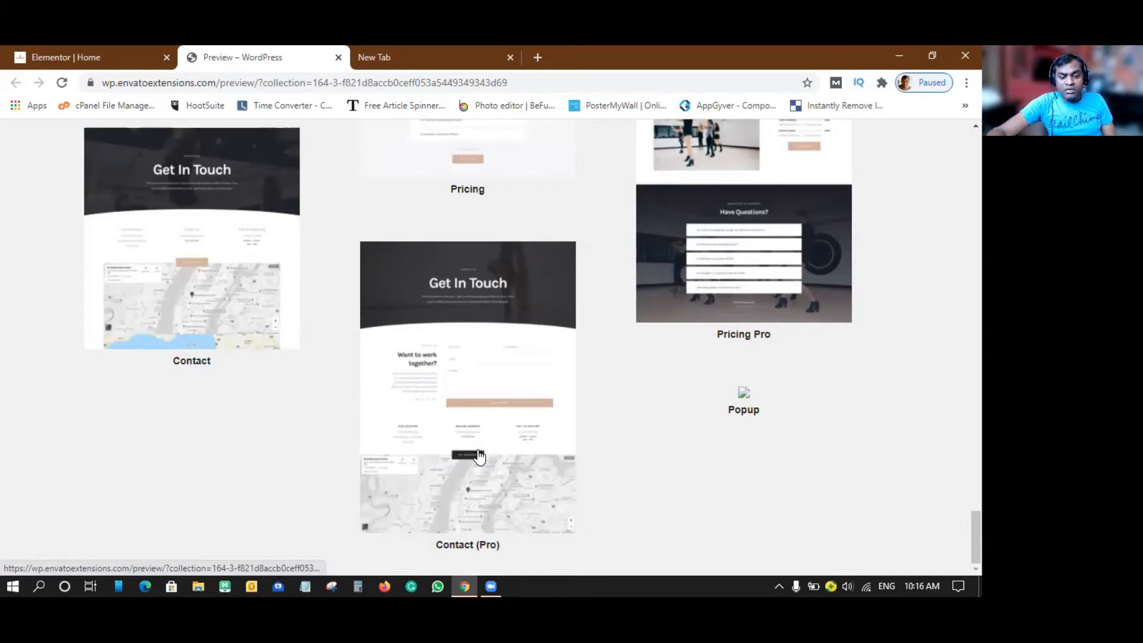
{"action": "scroll", "coordinate": [473, 453], "scroll_direction": "up", "scroll_amount": 20}
{"action": "scroll", "coordinate": [466, 435], "scroll_direction": "up", "scroll_amount": 5}
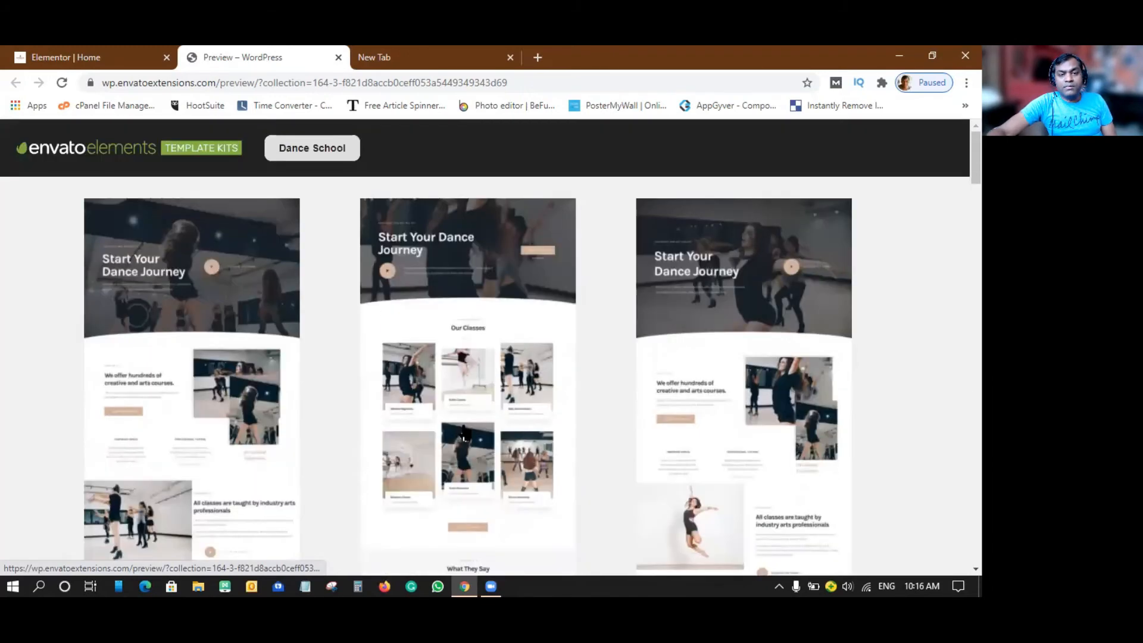
{"action": "left_click", "coordinate": [341, 57]}
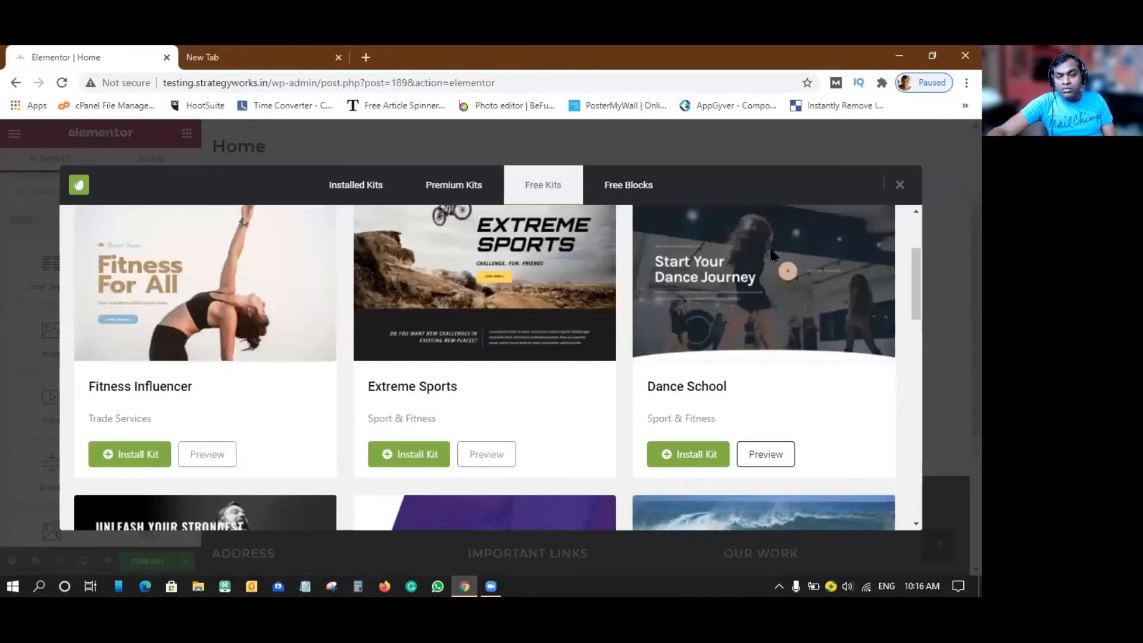
- Install the free Dance School kit and open its list of page templates
{"action": "left_click", "coordinate": [688, 457]}
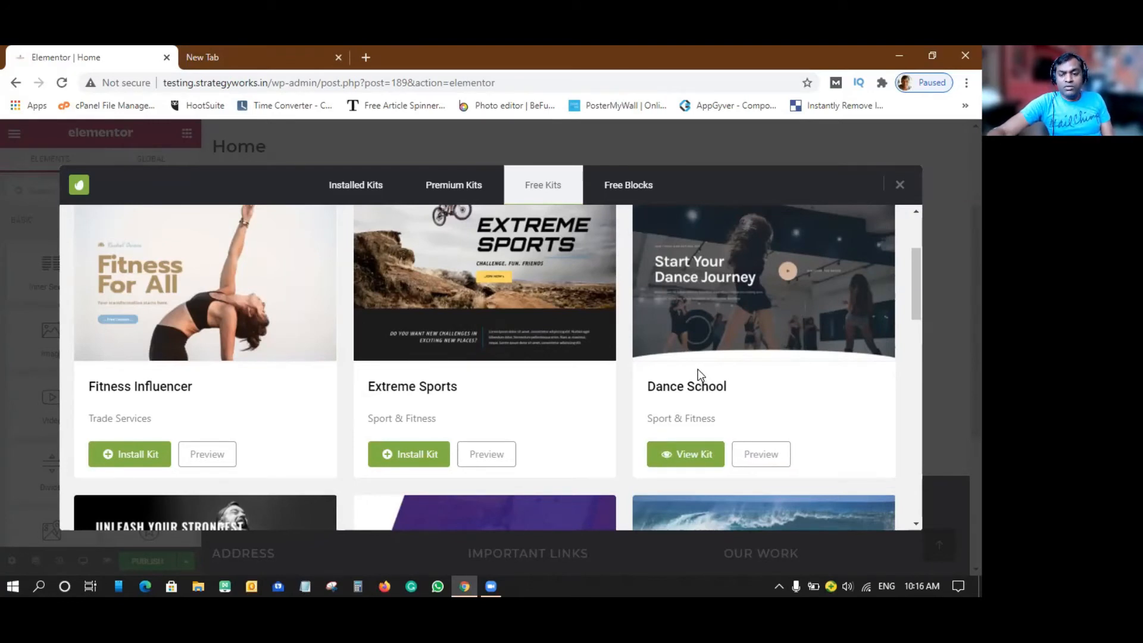
{"action": "left_click", "coordinate": [686, 458]}
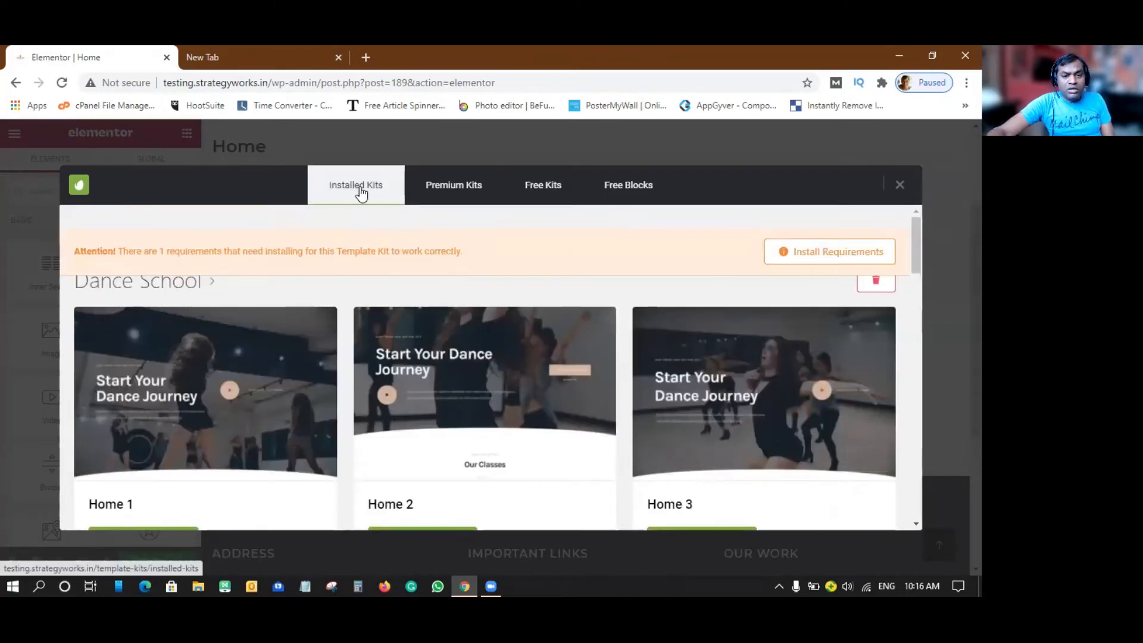
{"action": "scroll", "coordinate": [517, 375], "scroll_direction": "down", "scroll_amount": 1}
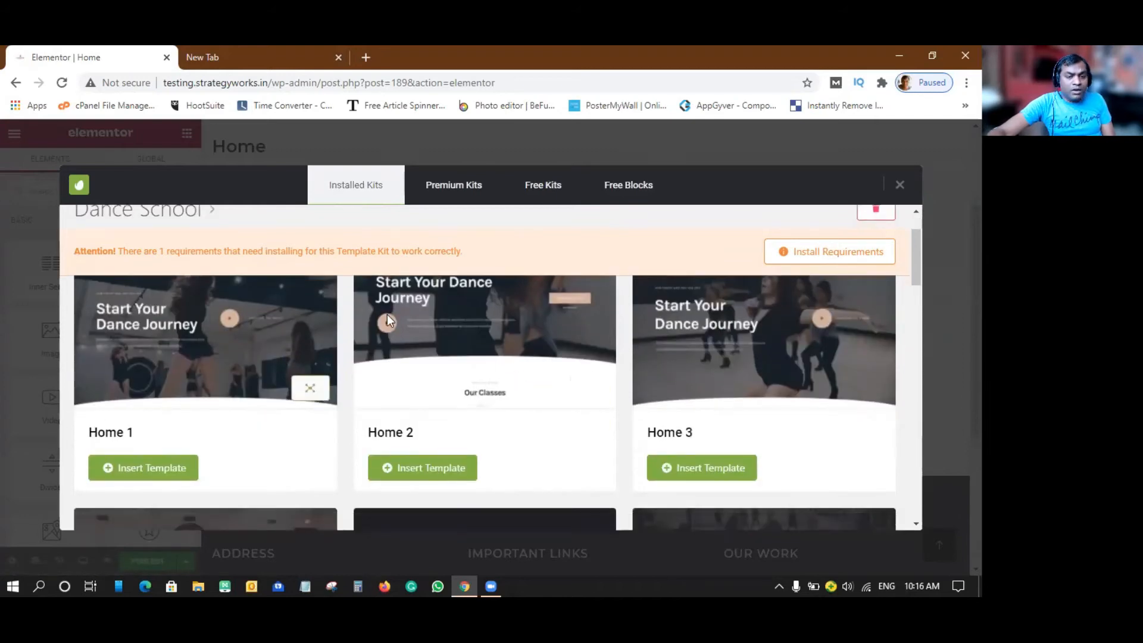
{"action": "scroll", "coordinate": [401, 317], "scroll_direction": "up", "scroll_amount": 1}
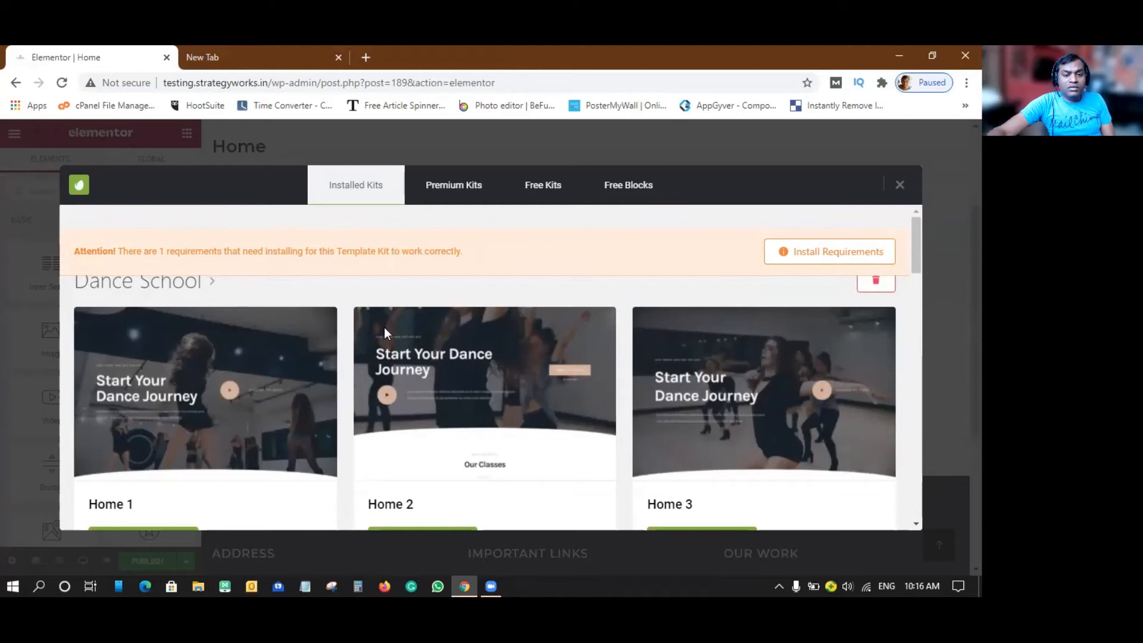
- Install the Dance School kit's missing Custom CSS requirement and close the requirements dialog
{"action": "left_click", "coordinate": [799, 260]}
{"action": "left_click", "coordinate": [387, 416]}
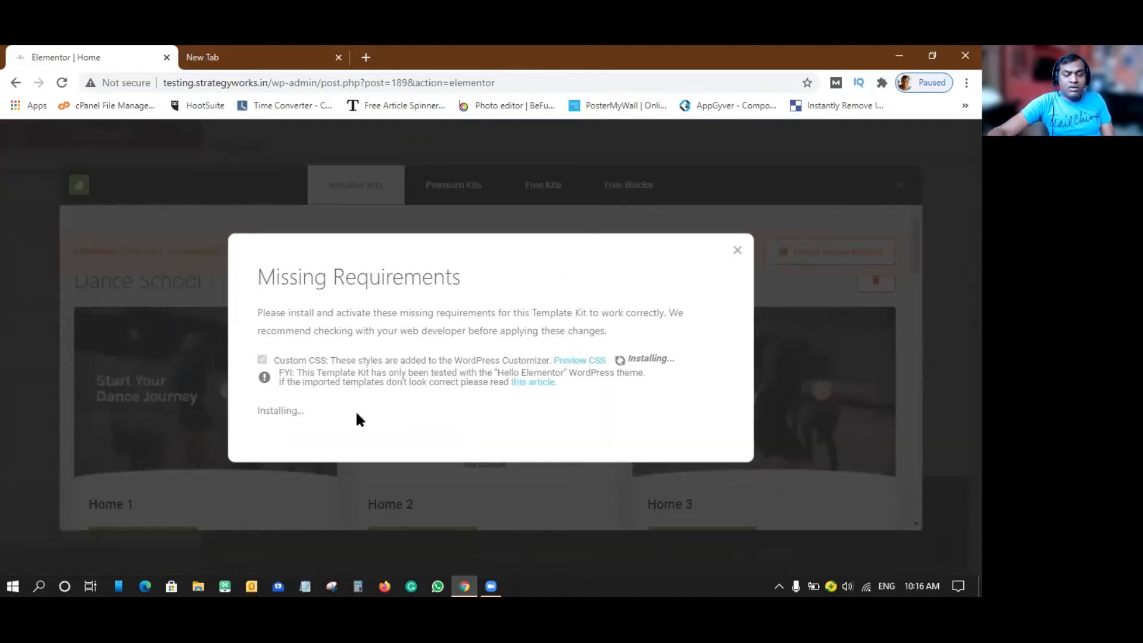
{"action": "left_click", "coordinate": [280, 430]}
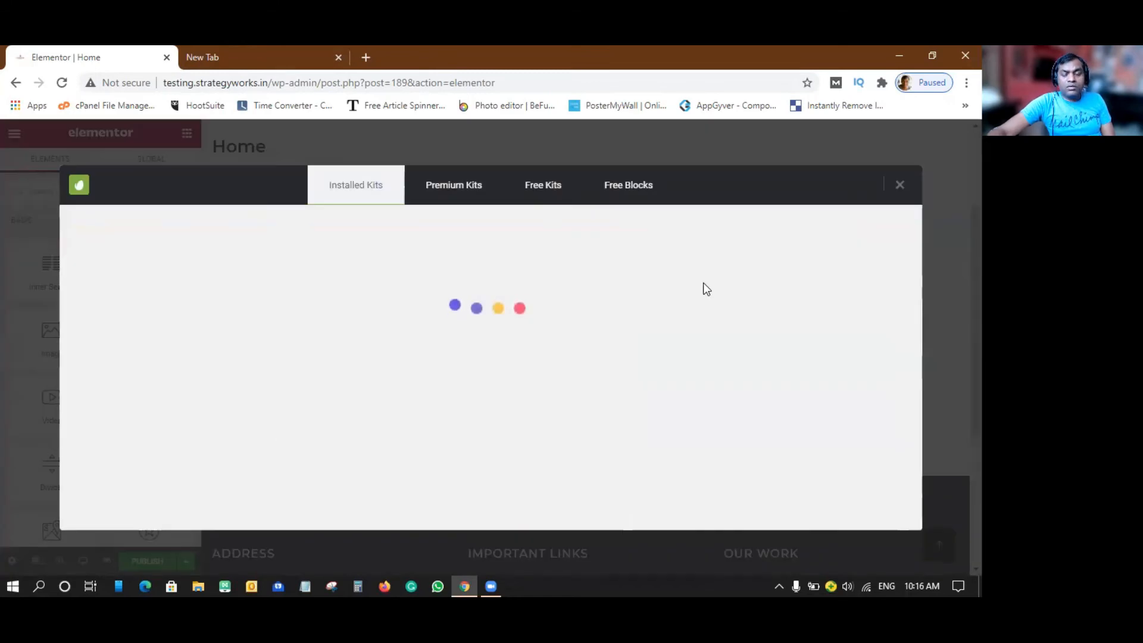
- Insert the Home 1 template of the Dance School kit into the Home page
{"action": "scroll", "coordinate": [373, 393], "scroll_direction": "down", "scroll_amount": 2}
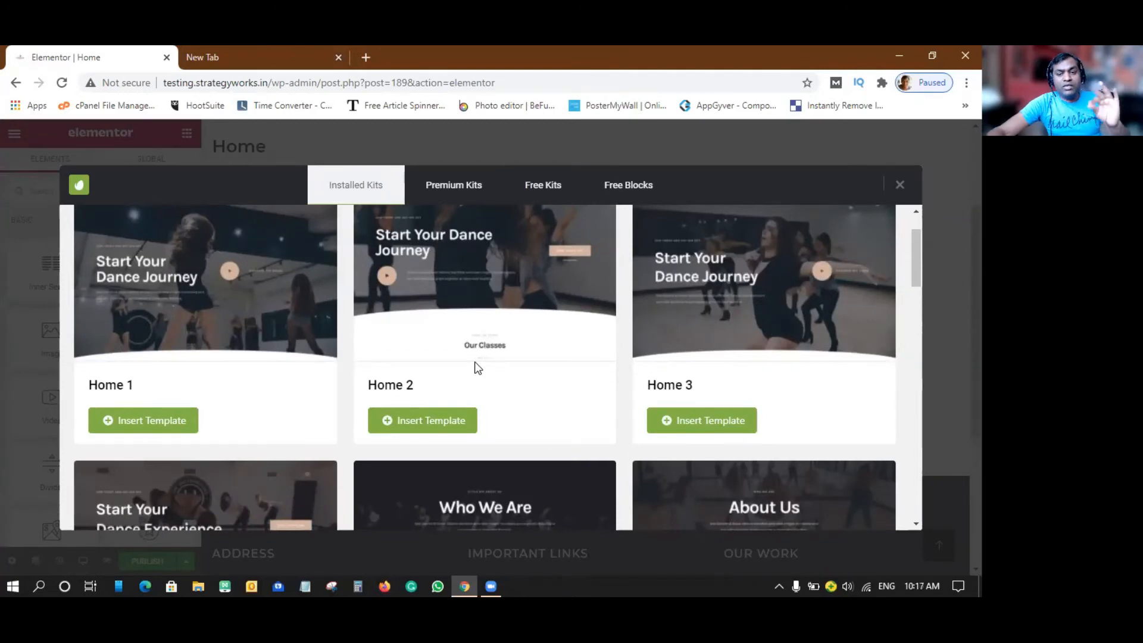
{"action": "scroll", "coordinate": [538, 384], "scroll_direction": "up", "scroll_amount": 1}
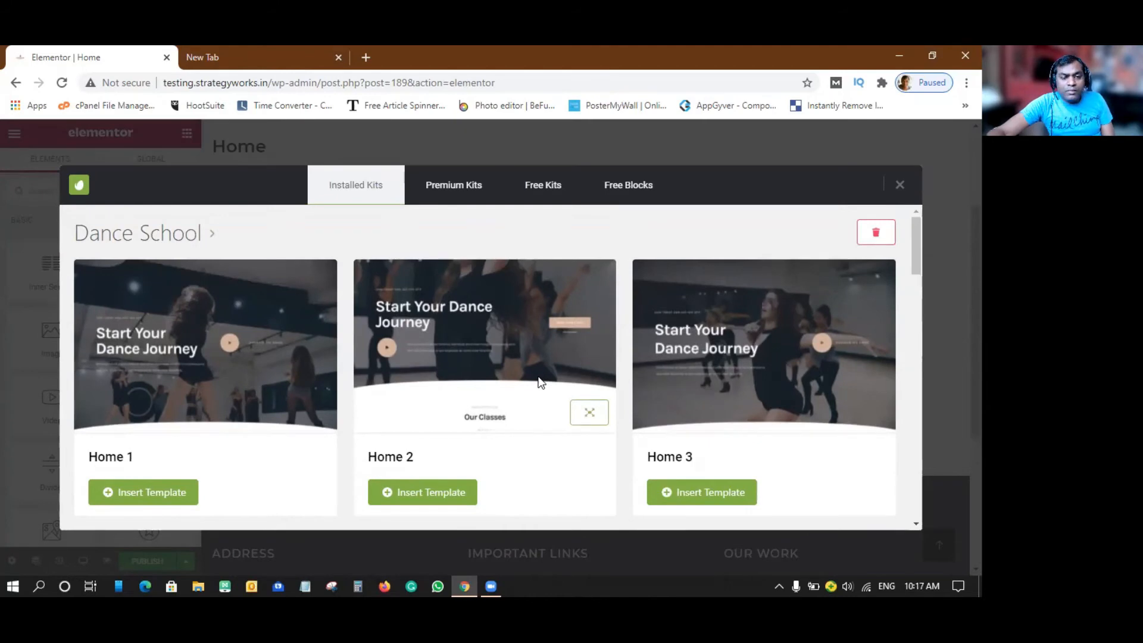
{"action": "scroll", "coordinate": [539, 383], "scroll_direction": "down", "scroll_amount": 4}
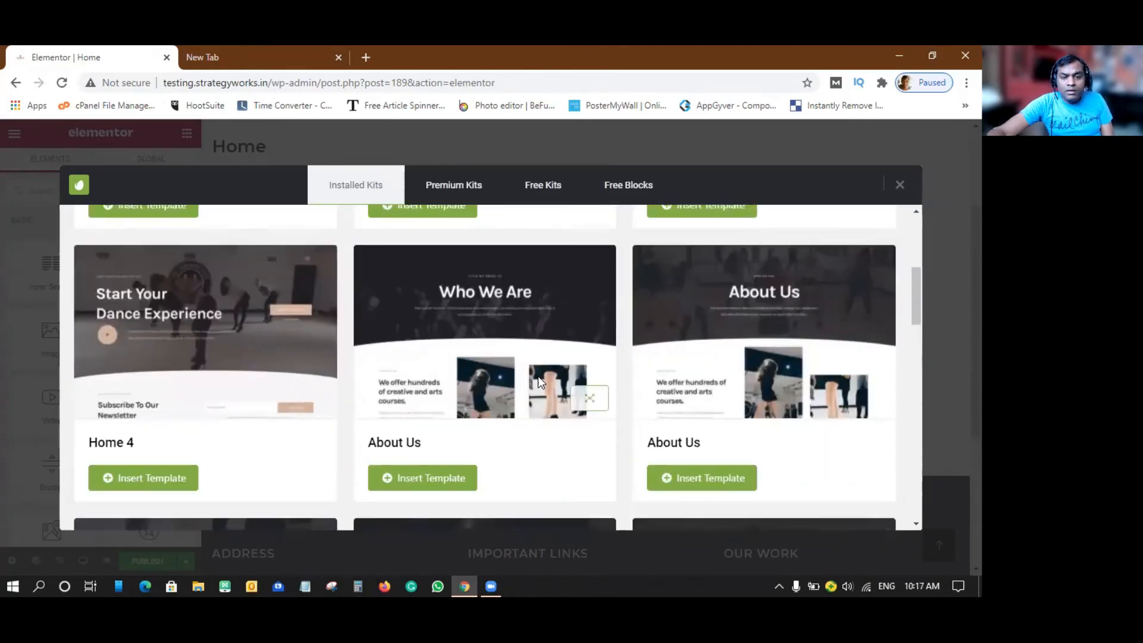
{"action": "scroll", "coordinate": [539, 383], "scroll_direction": "up", "scroll_amount": 4}
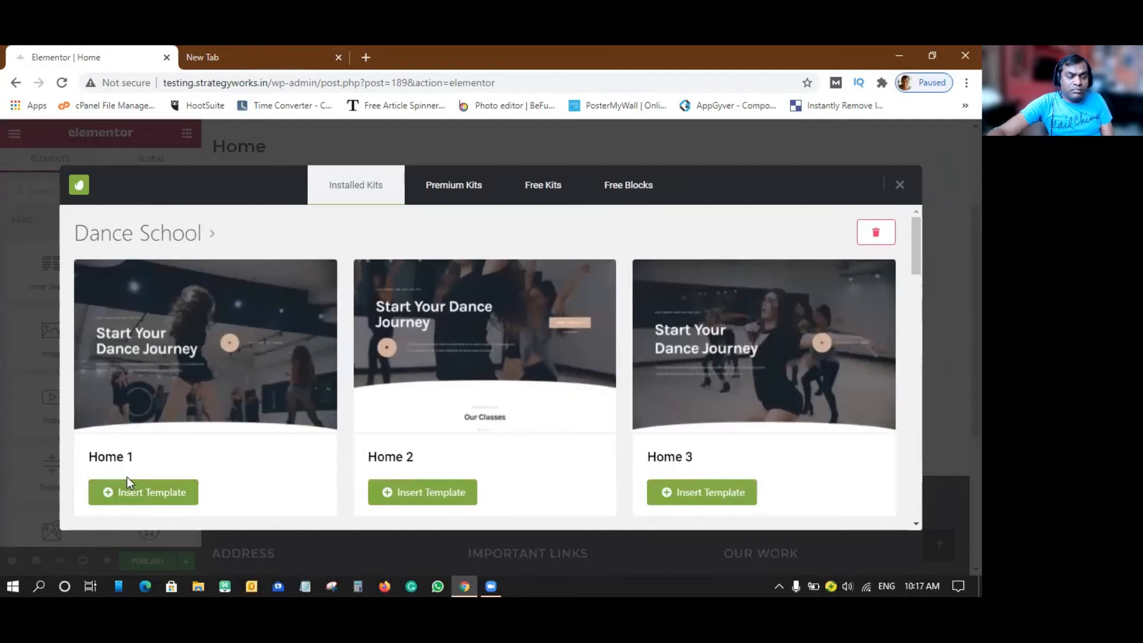
{"action": "left_click", "coordinate": [145, 492]}
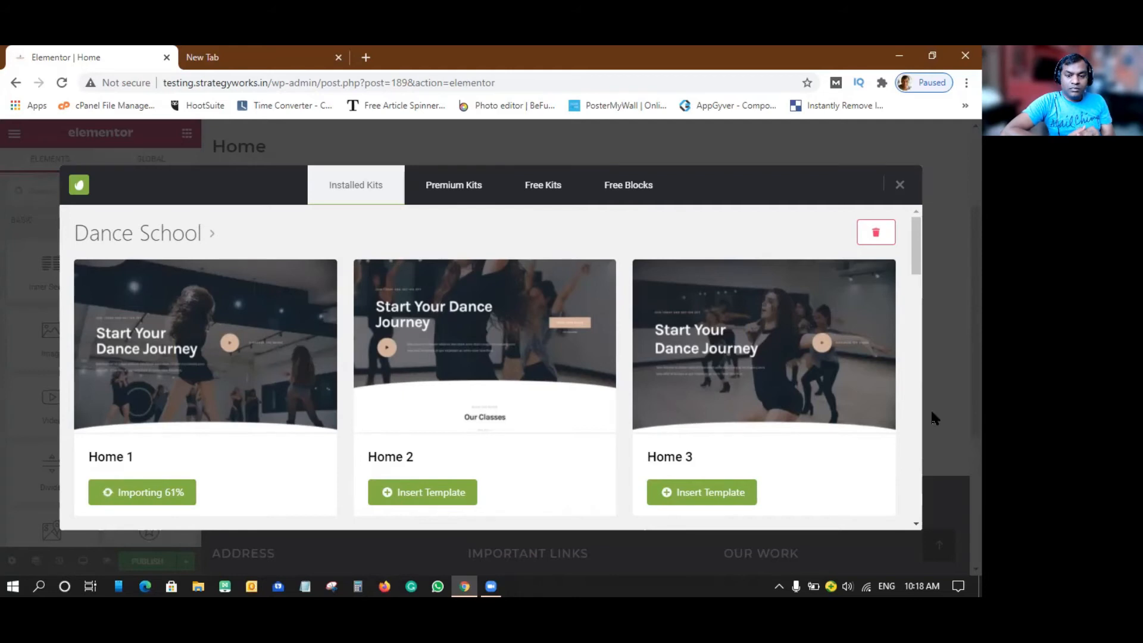
- Set the padding of the description text under Start Your Dance Journey to 2 px top, right and bottom and 13 px left
{"action": "scroll", "coordinate": [450, 354], "scroll_direction": "down", "scroll_amount": 15}
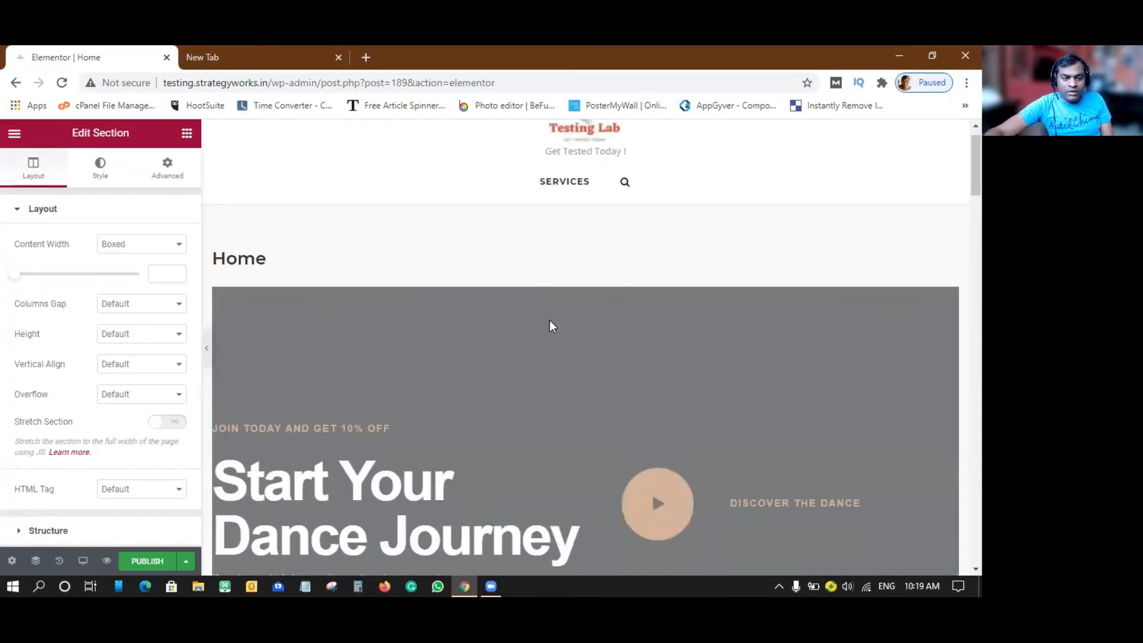
{"action": "scroll", "coordinate": [548, 319], "scroll_direction": "down", "scroll_amount": 4}
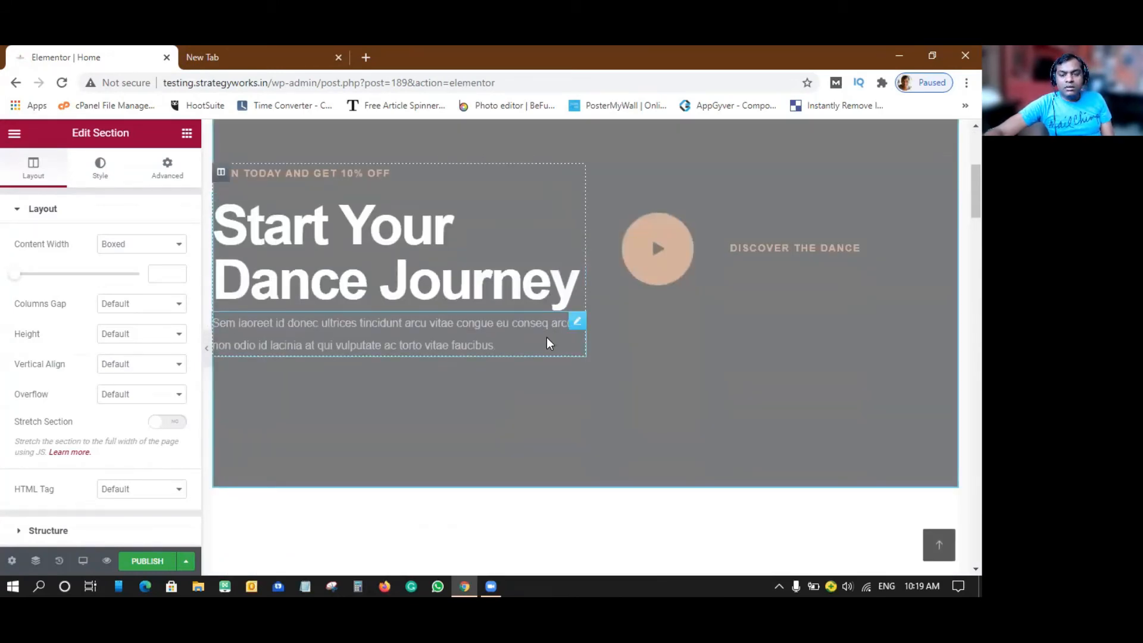
{"action": "left_click", "coordinate": [546, 337]}
- Check the imported sections of the Home page down to Our Classes and publish the page
{"action": "scroll", "coordinate": [452, 423], "scroll_direction": "down", "scroll_amount": 6}
{"action": "scroll", "coordinate": [488, 408], "scroll_direction": "down", "scroll_amount": 3}
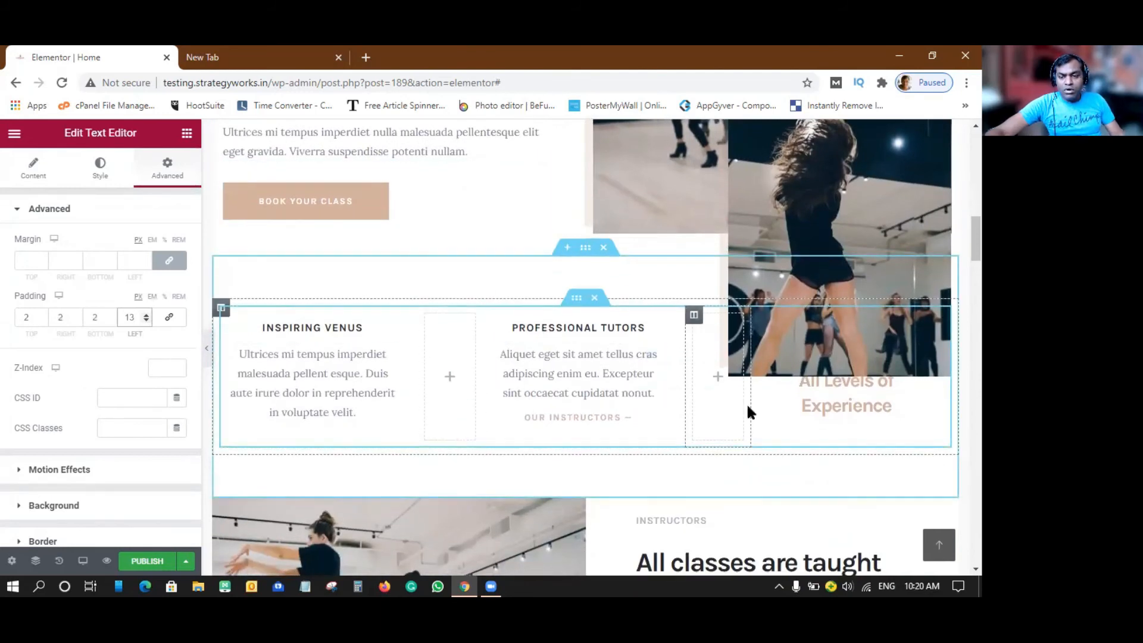
{"action": "scroll", "coordinate": [492, 356], "scroll_direction": "down", "scroll_amount": 5}
{"action": "scroll", "coordinate": [502, 387], "scroll_direction": "down", "scroll_amount": 10}
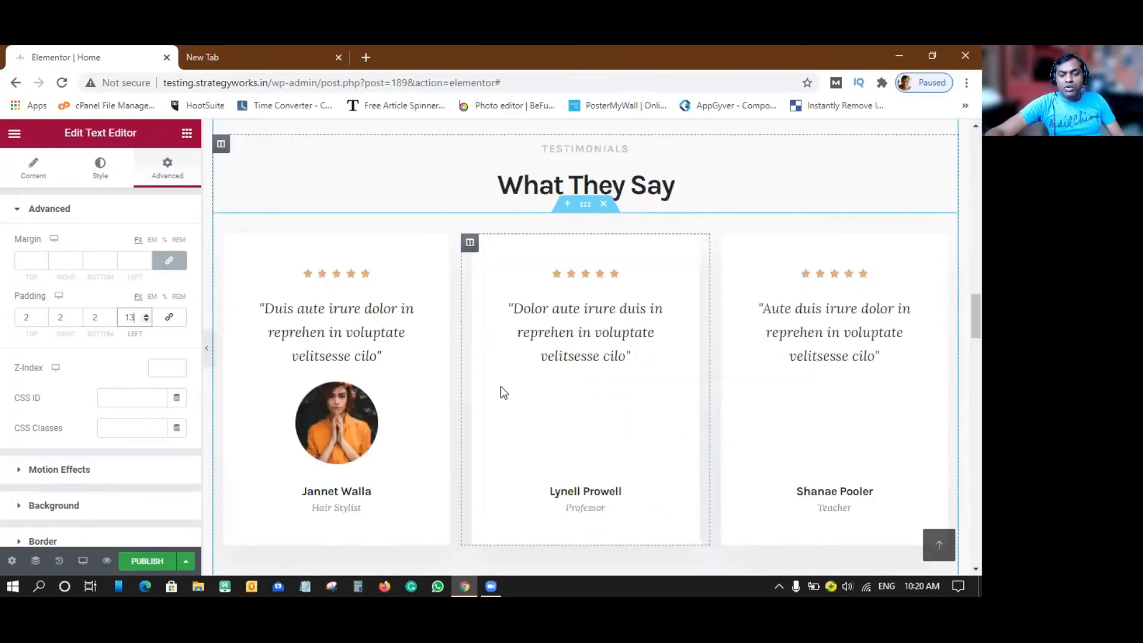
{"action": "scroll", "coordinate": [546, 357], "scroll_direction": "down", "scroll_amount": 6}
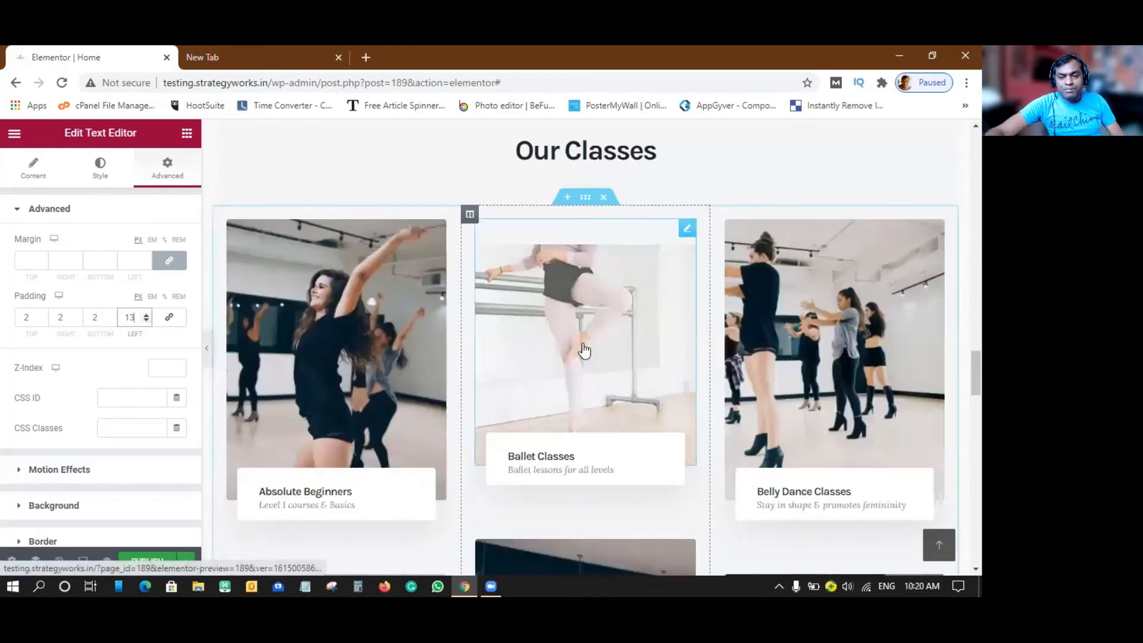
{"action": "scroll", "coordinate": [582, 350], "scroll_direction": "down", "scroll_amount": 4}
{"action": "left_click", "coordinate": [148, 561]}
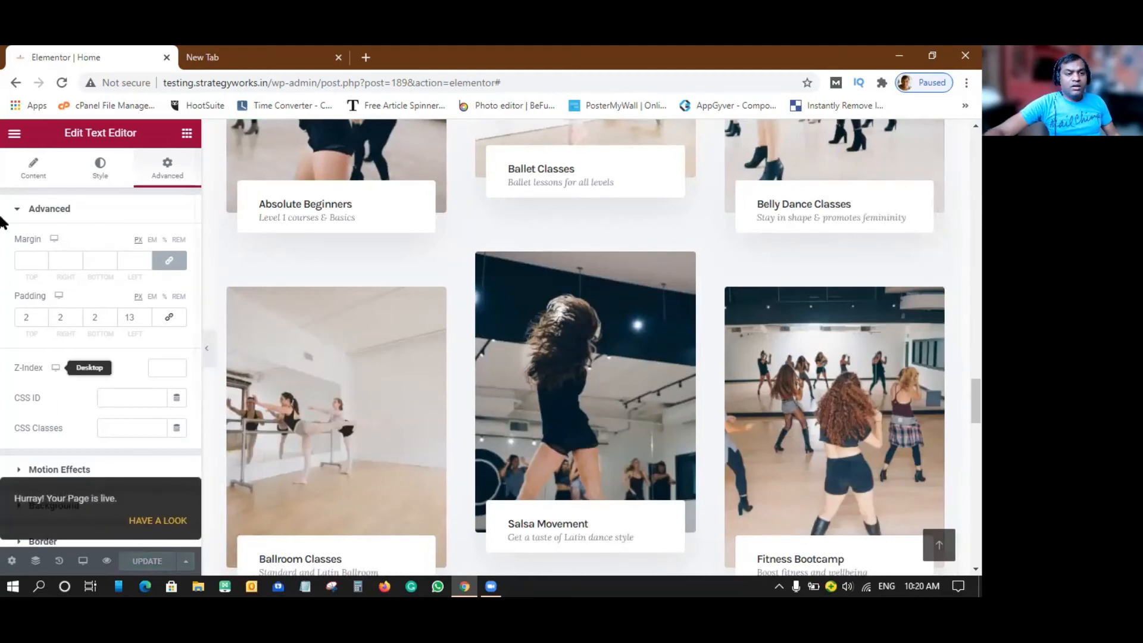
- Exit the Elementor editor to the WordPress dashboard and go to the list of all pages
{"action": "left_click", "coordinate": [15, 134]}
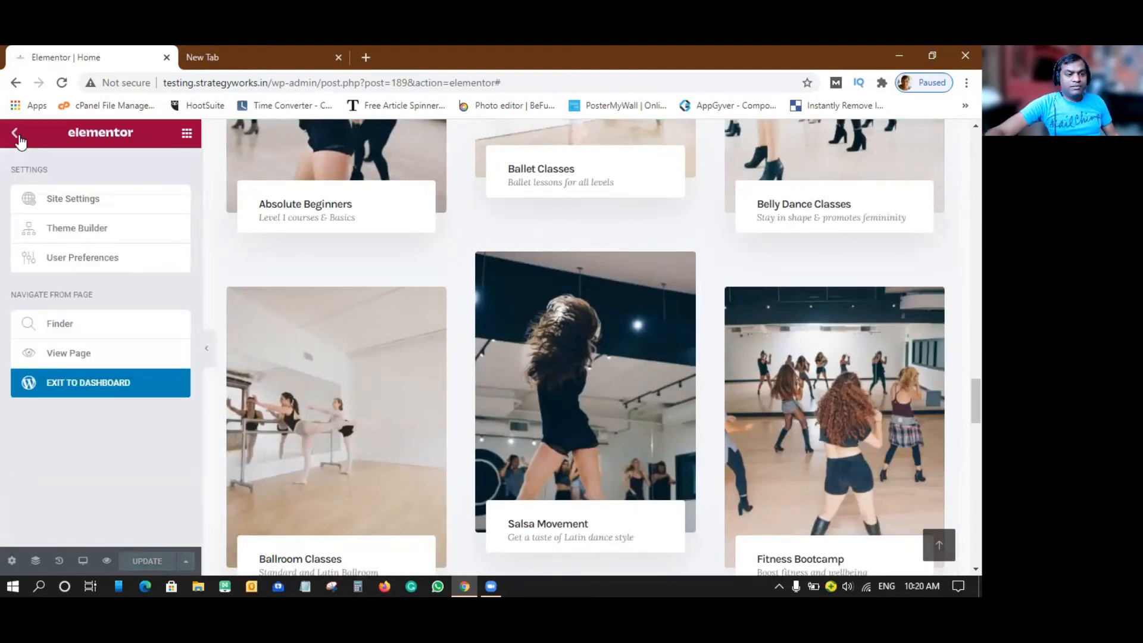
{"action": "left_click", "coordinate": [77, 378]}
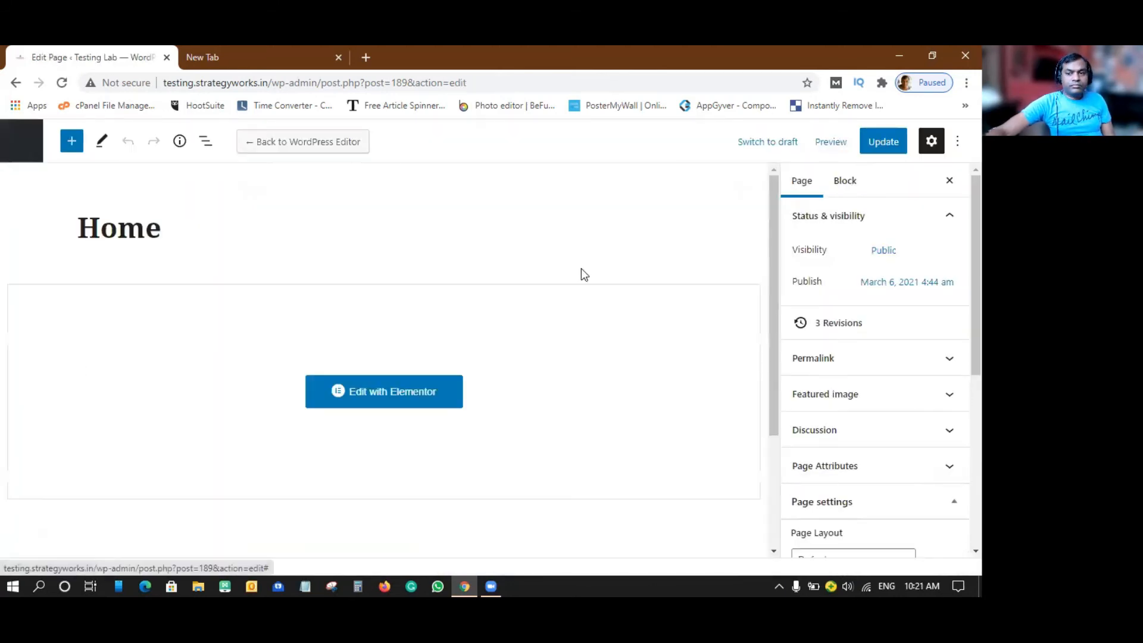
{"action": "left_click", "coordinate": [71, 141]}
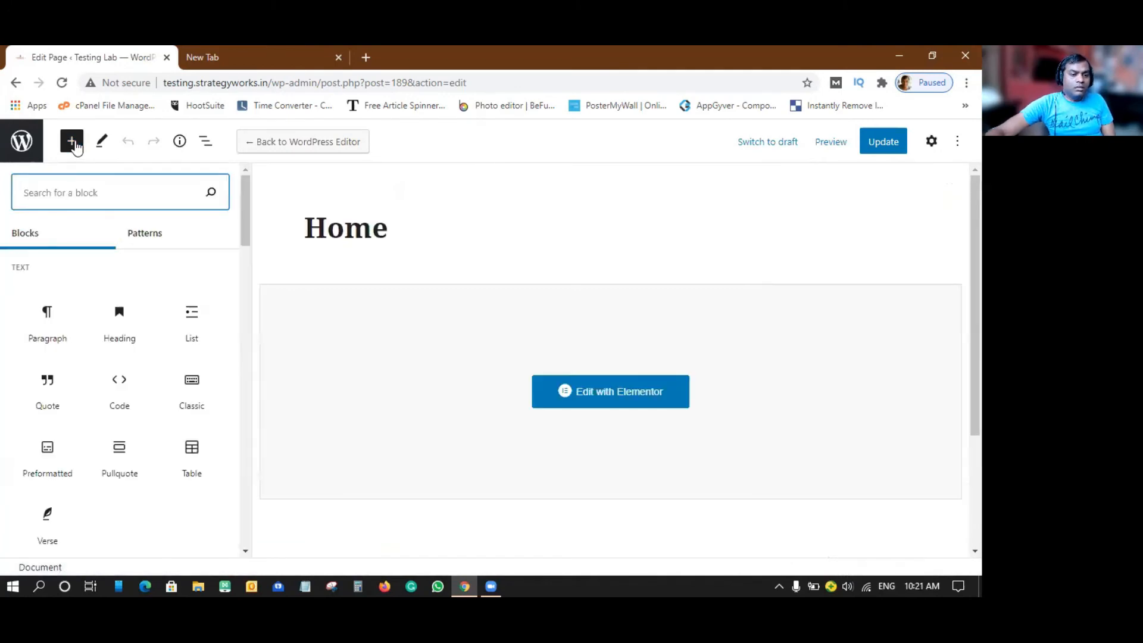
{"action": "left_click", "coordinate": [18, 144]}
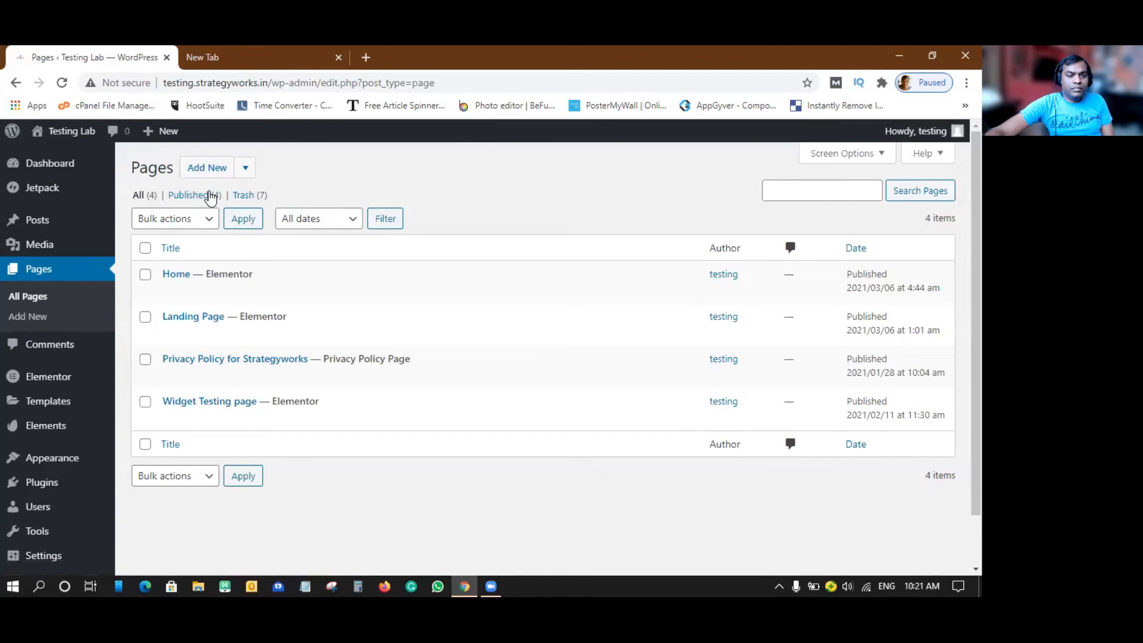
- Add a new page and title it Claases
{"action": "left_click", "coordinate": [209, 169]}
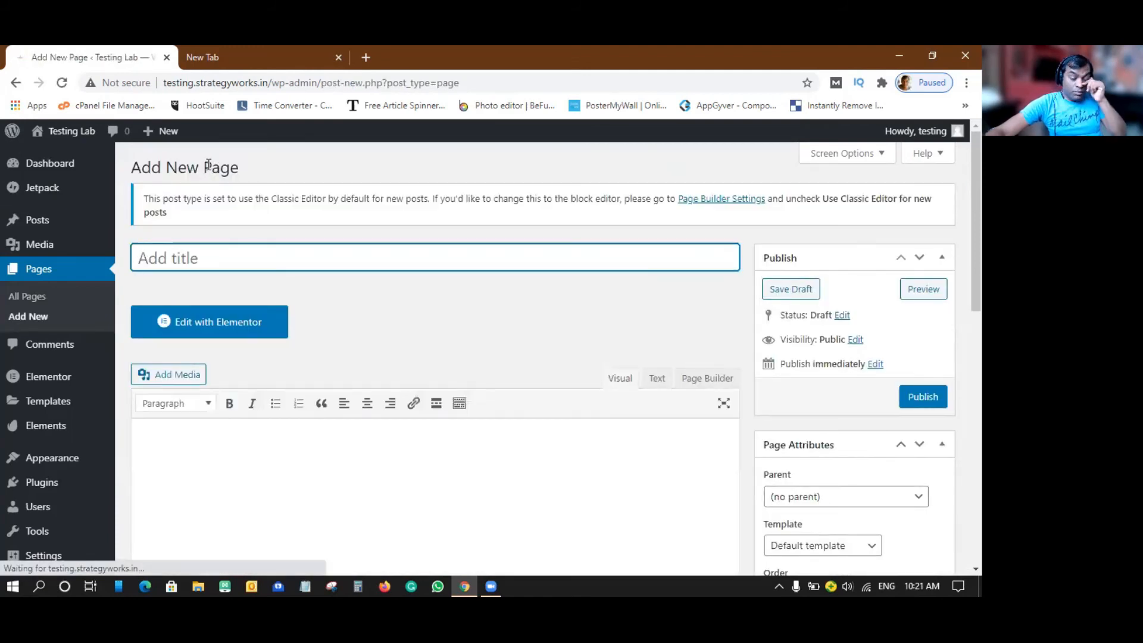
{"action": "type", "text": "Claaes"}
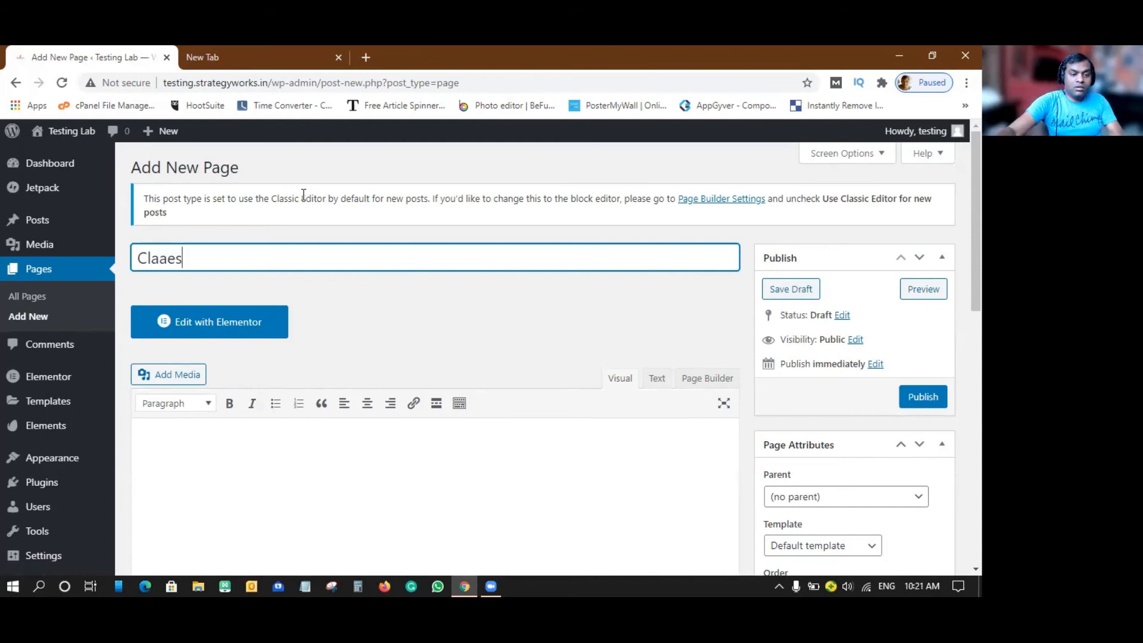
{"action": "key", "text": "BackSpace"}
{"action": "key", "text": "BackSpace"}
{"action": "type", "text": "ses"}
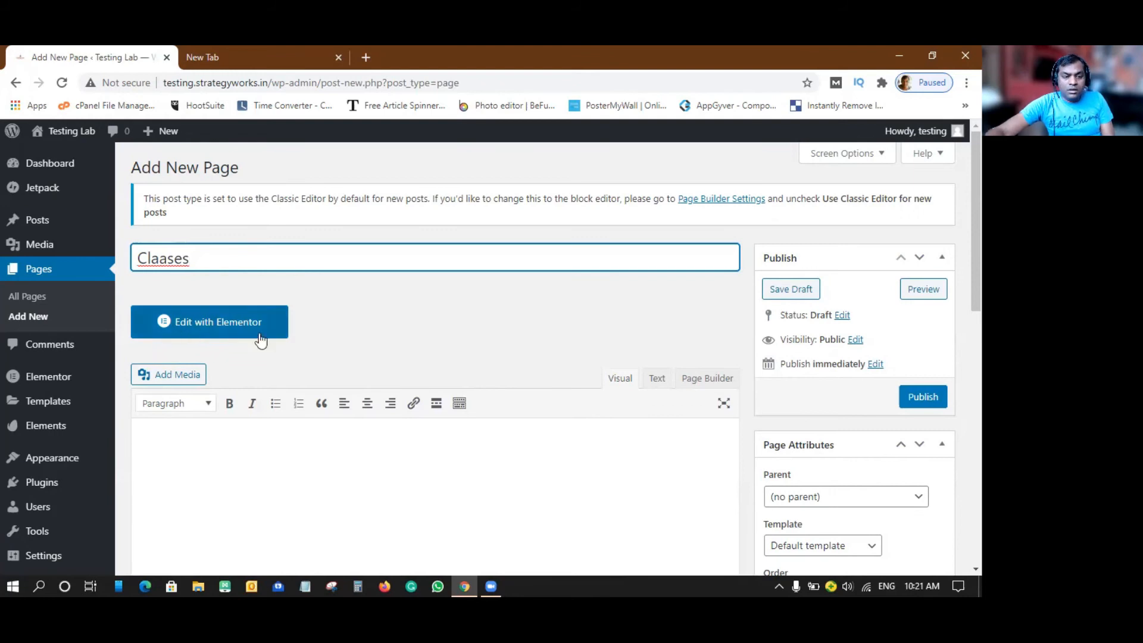
- Set the new page's template to Elementor Full Width and open the page in the Elementor editor
{"action": "scroll", "coordinate": [792, 411], "scroll_direction": "down", "scroll_amount": 3}
{"action": "scroll", "coordinate": [791, 413], "scroll_direction": "up", "scroll_amount": 1}
{"action": "left_click", "coordinate": [802, 403]}
{"action": "left_click", "coordinate": [792, 447]}
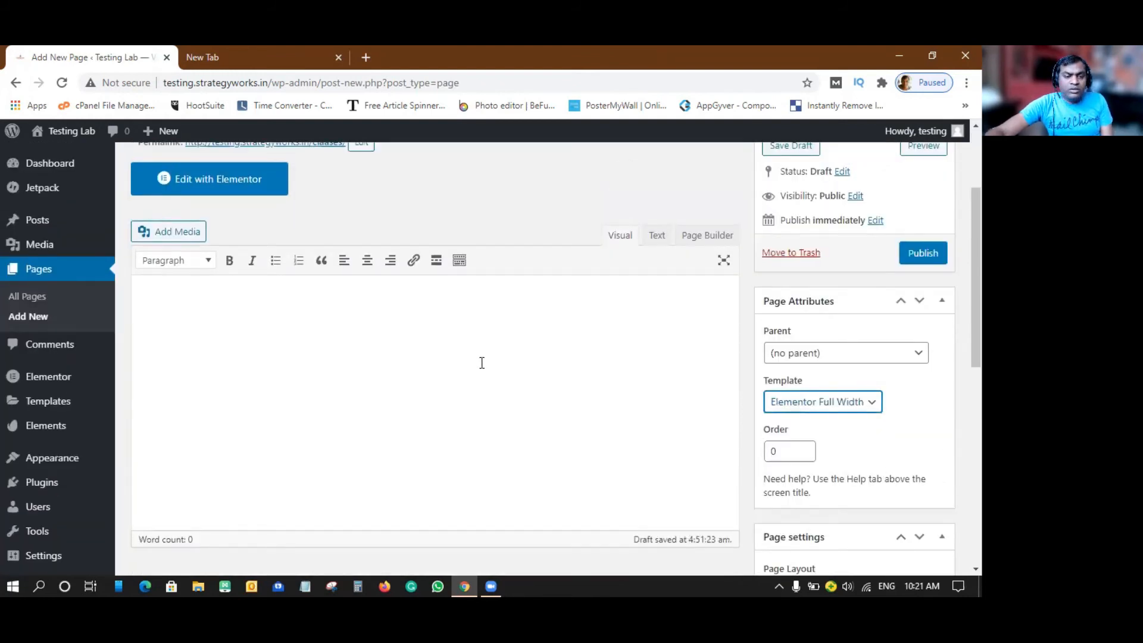
{"action": "scroll", "coordinate": [234, 302], "scroll_direction": "up", "scroll_amount": 3}
{"action": "left_click", "coordinate": [224, 324]}
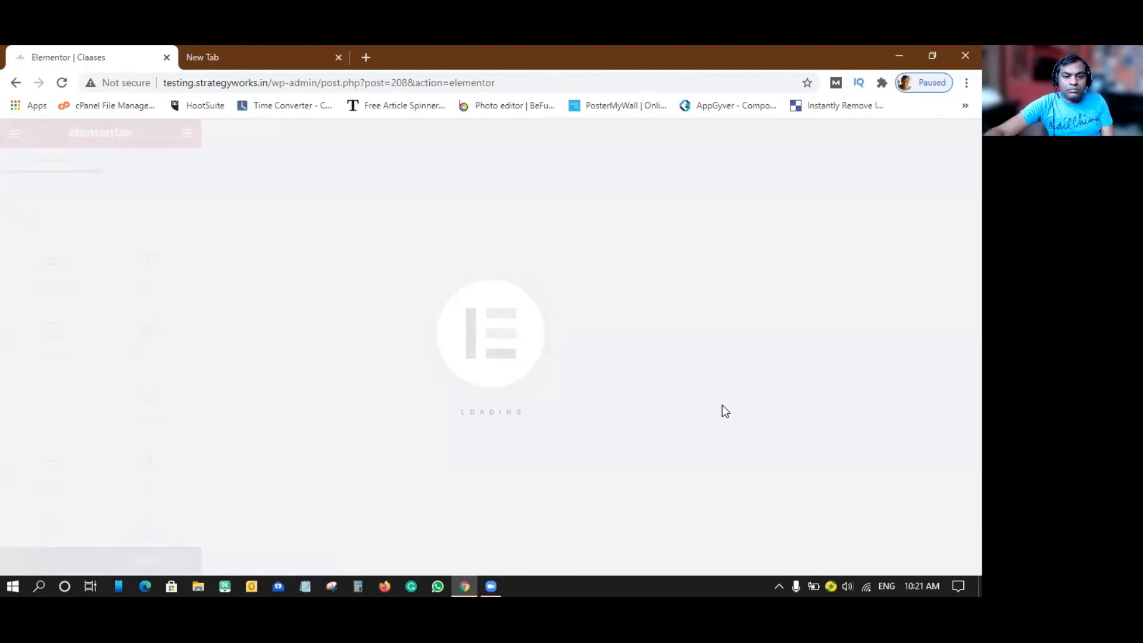
- Open the installed Dance School kit from the Envato template library on the empty page
{"action": "left_click", "coordinate": [620, 460]}
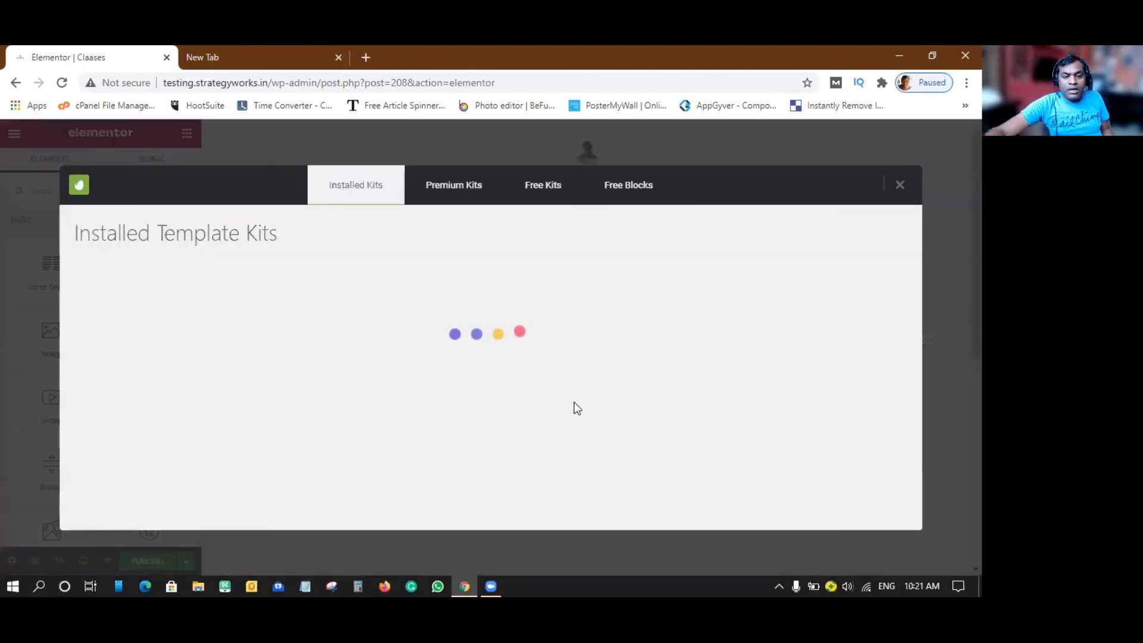
{"action": "scroll", "coordinate": [227, 380], "scroll_direction": "down", "scroll_amount": 3}
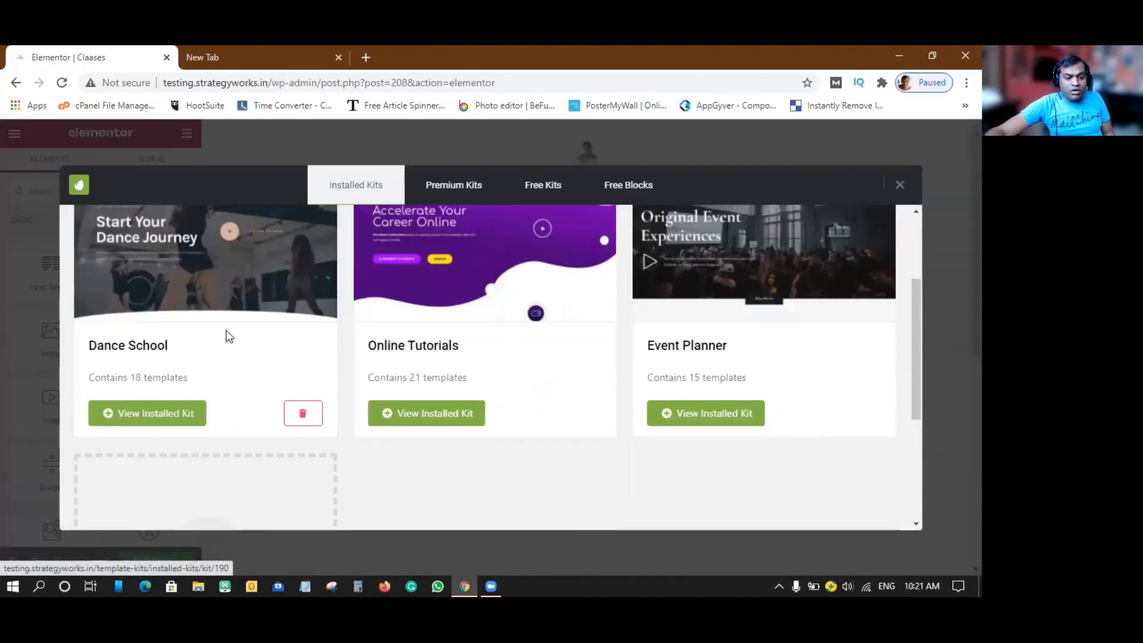
{"action": "left_click", "coordinate": [173, 414]}
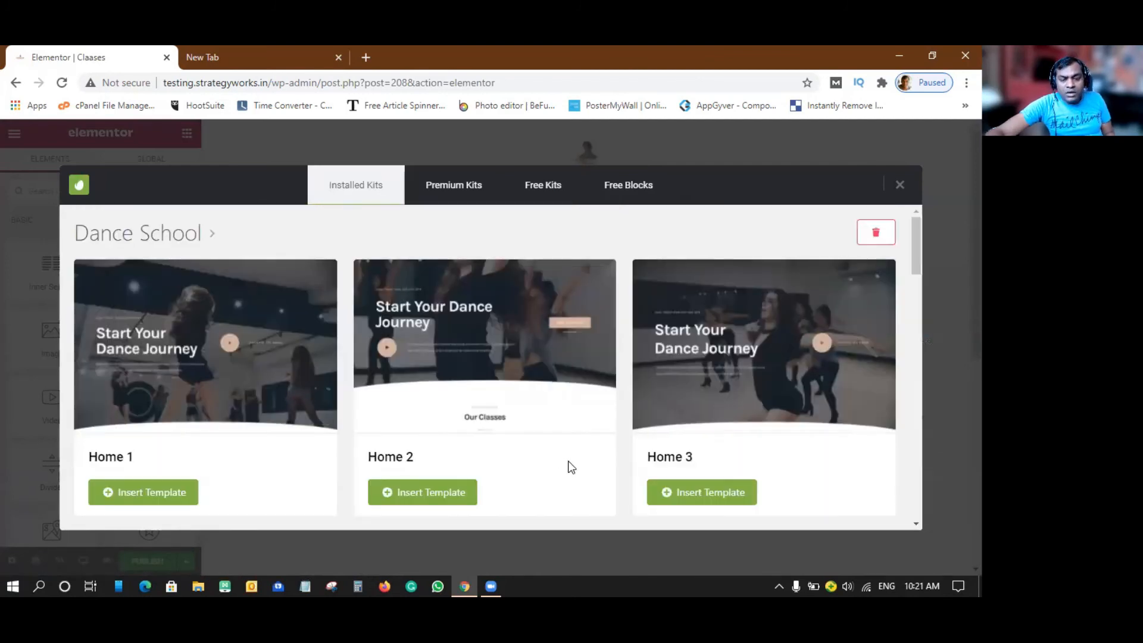
- Insert the kit's first Classes template, the one with three equal class photos in its preview, into the page
{"action": "scroll", "coordinate": [568, 462], "scroll_direction": "down", "scroll_amount": 2}
{"action": "scroll", "coordinate": [570, 465], "scroll_direction": "down", "scroll_amount": 5}
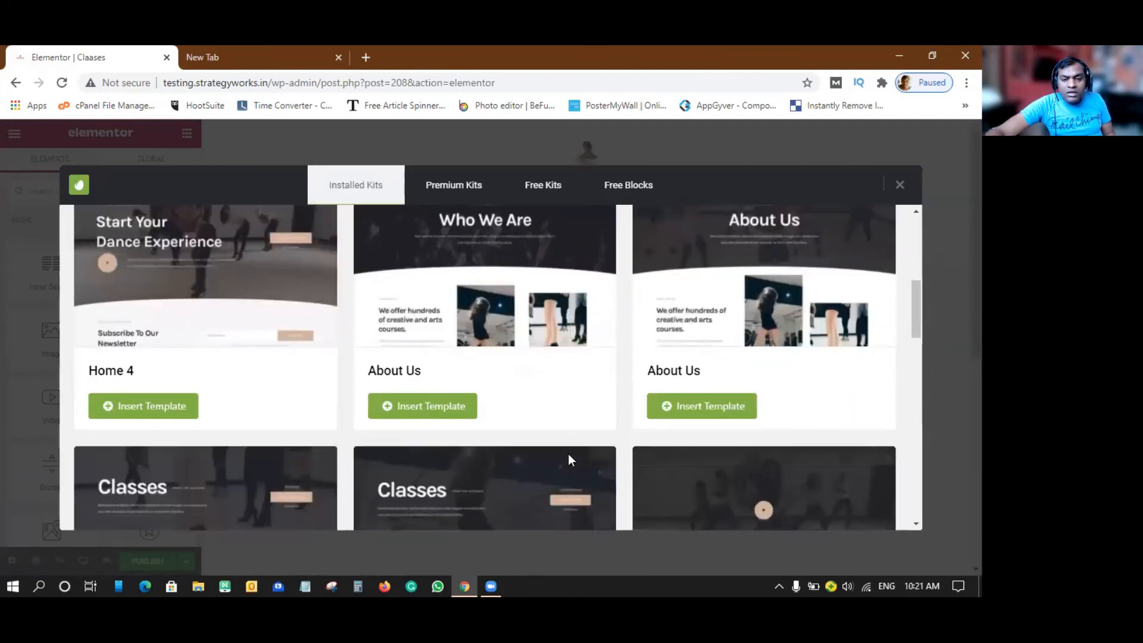
{"action": "scroll", "coordinate": [568, 455], "scroll_direction": "down", "scroll_amount": 1}
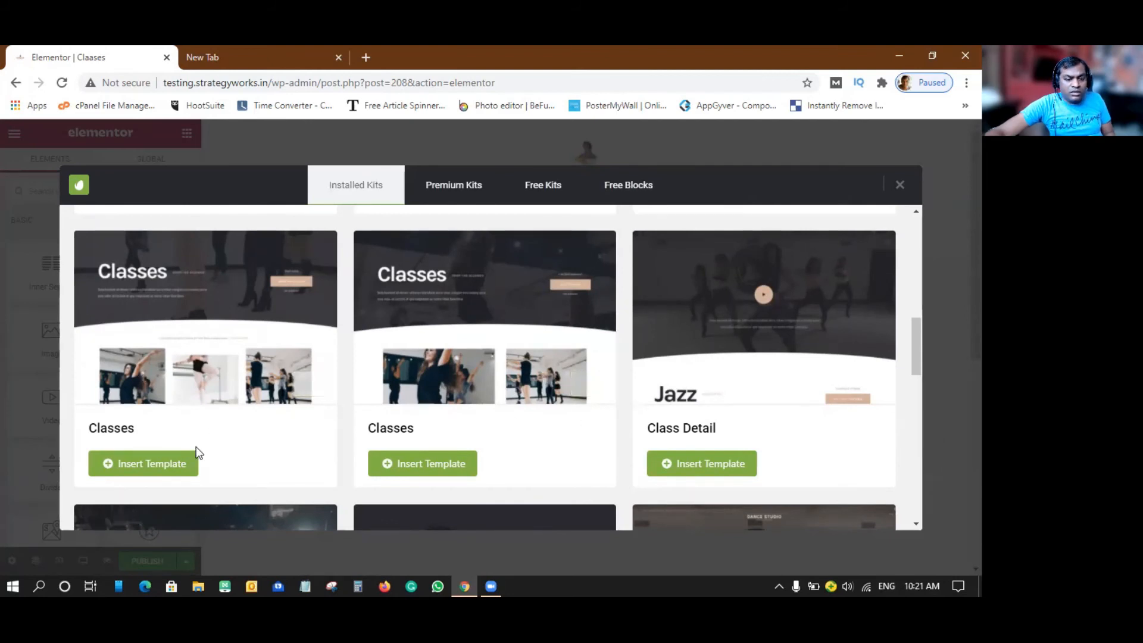
{"action": "left_click", "coordinate": [143, 461]}
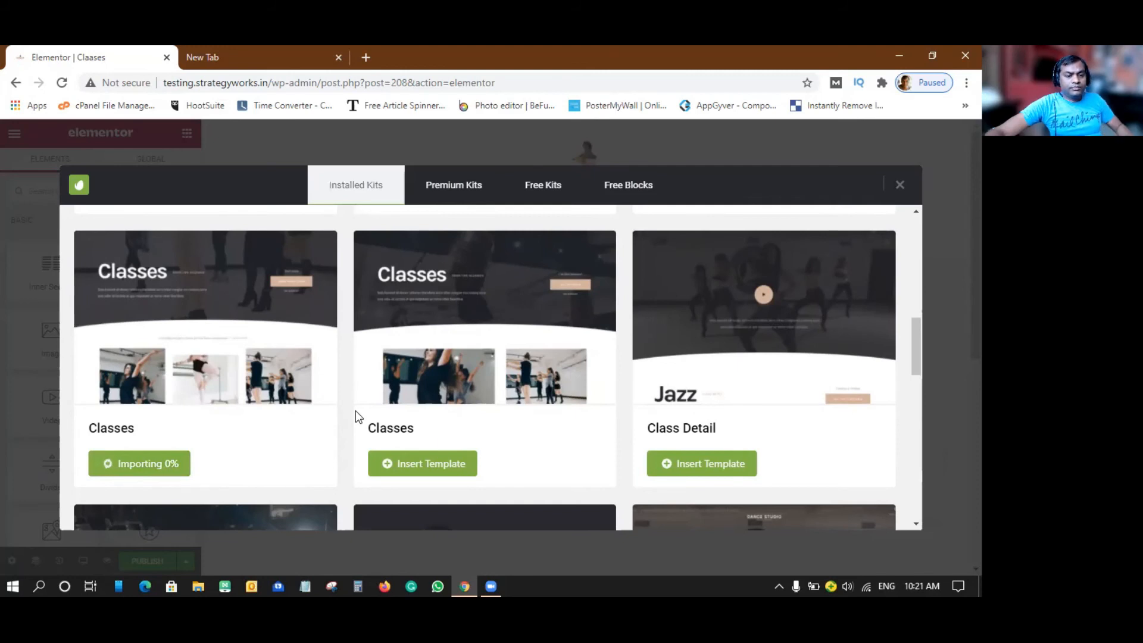
- Check the imported Classes page from its hero section through the class cards to the footer and publish it
{"action": "scroll", "coordinate": [355, 410], "scroll_direction": "down", "scroll_amount": 3}
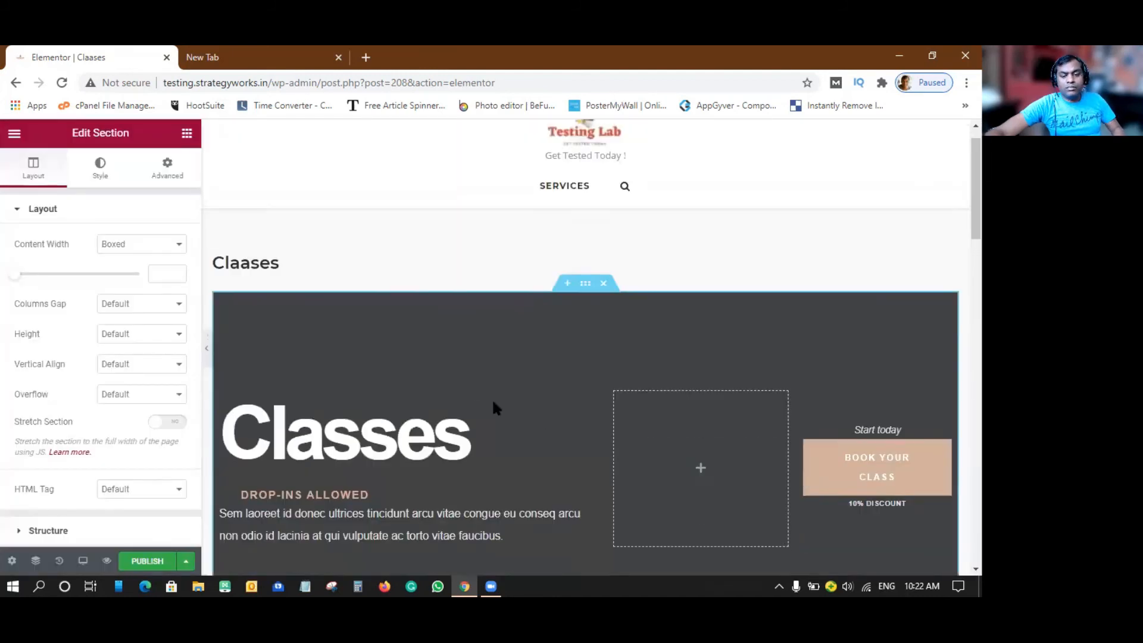
{"action": "scroll", "coordinate": [494, 408], "scroll_direction": "down", "scroll_amount": 4}
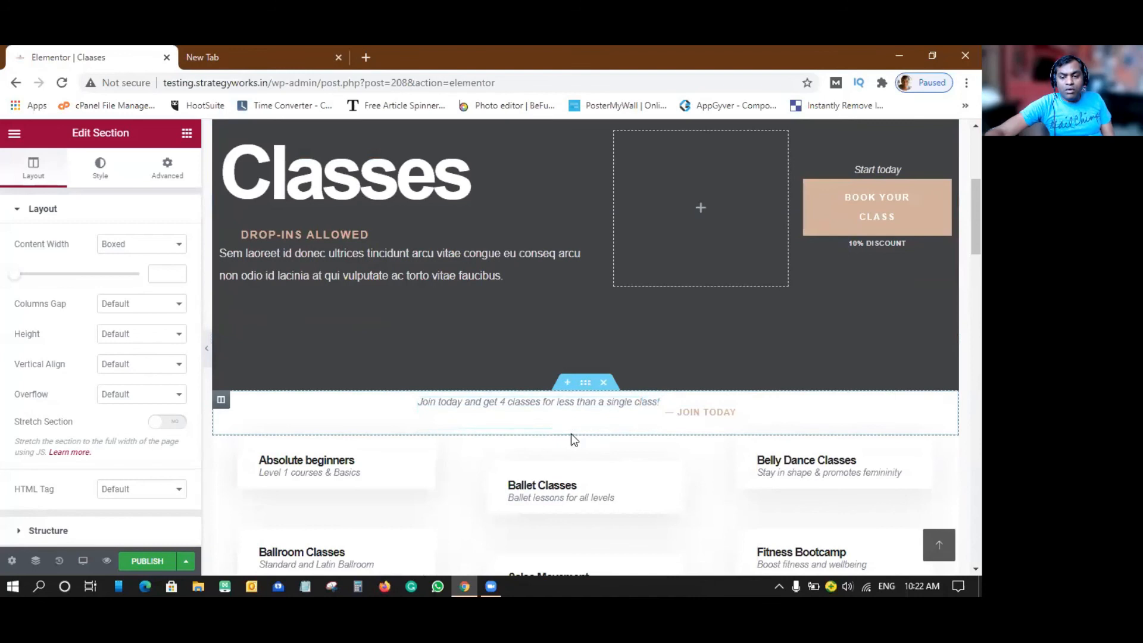
{"action": "scroll", "coordinate": [570, 434], "scroll_direction": "down", "scroll_amount": 3}
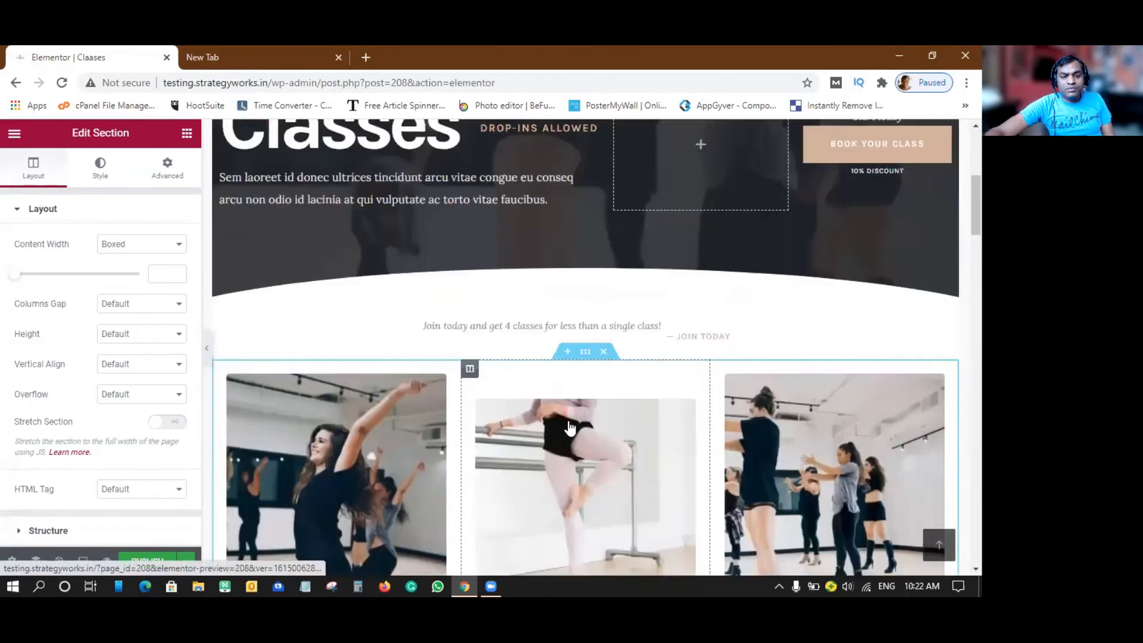
{"action": "scroll", "coordinate": [570, 427], "scroll_direction": "up", "scroll_amount": 6}
{"action": "scroll", "coordinate": [563, 421], "scroll_direction": "down", "scroll_amount": 4}
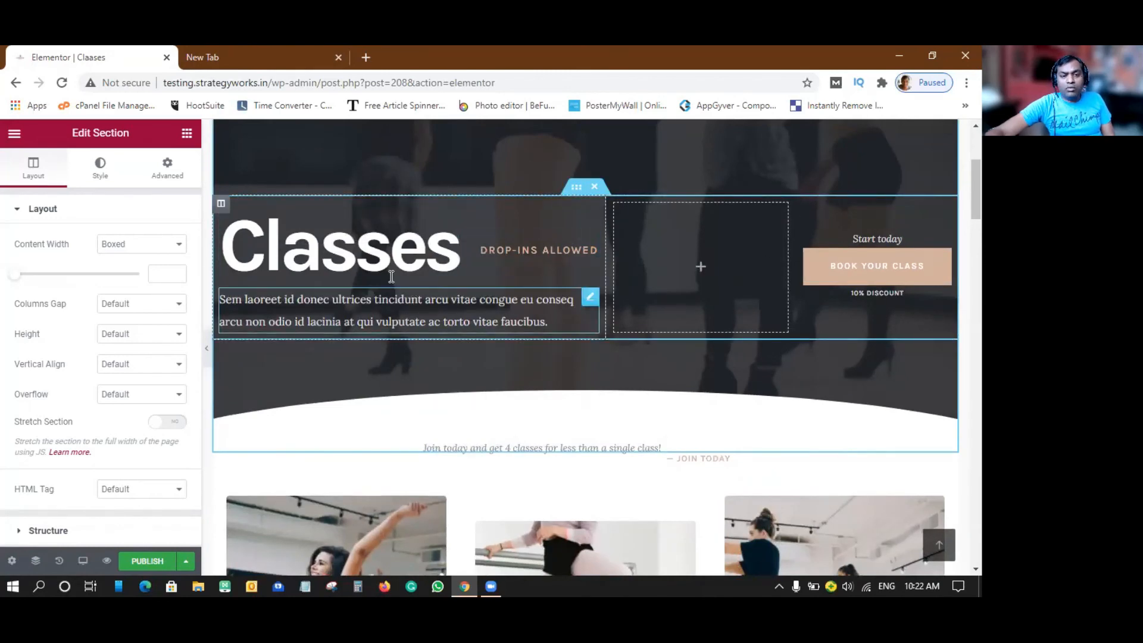
{"action": "scroll", "coordinate": [524, 387], "scroll_direction": "down", "scroll_amount": 9}
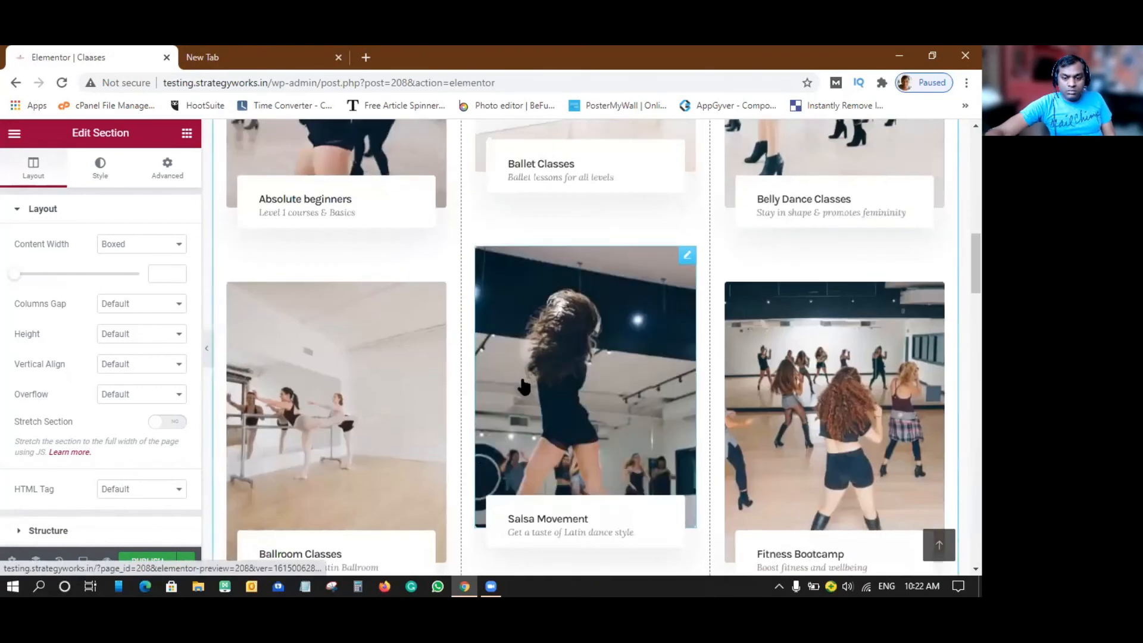
{"action": "scroll", "coordinate": [524, 387], "scroll_direction": "down", "scroll_amount": 15}
{"action": "scroll", "coordinate": [522, 373], "scroll_direction": "down", "scroll_amount": 10}
{"action": "left_click", "coordinate": [149, 559]}
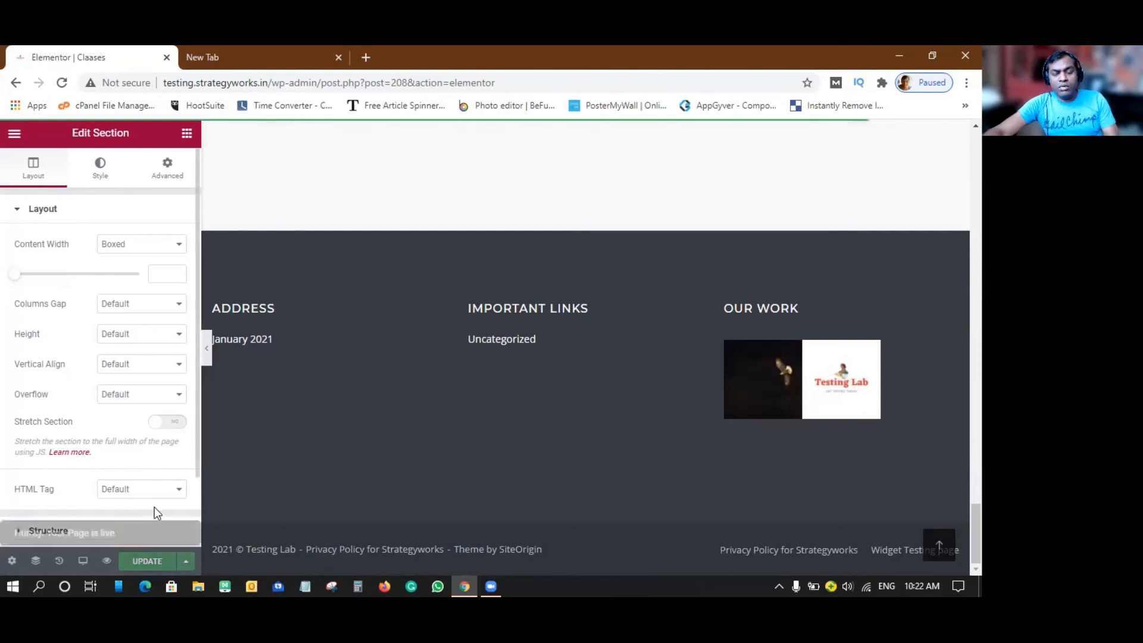